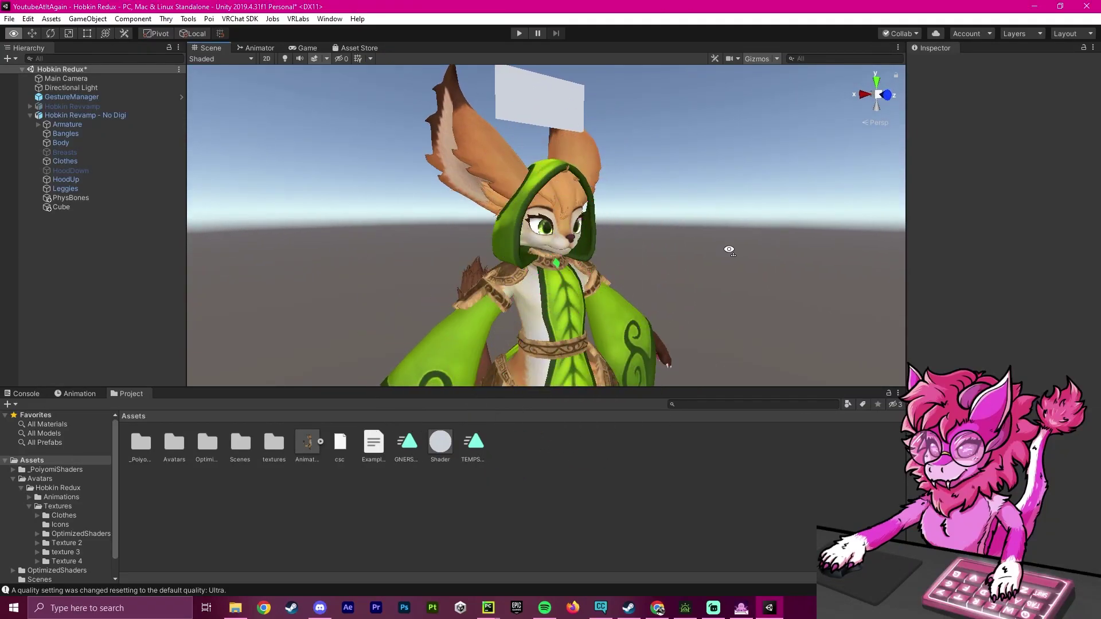
Look over the avatar in the scene and select the cube floating above its head
key(a)
key(s)
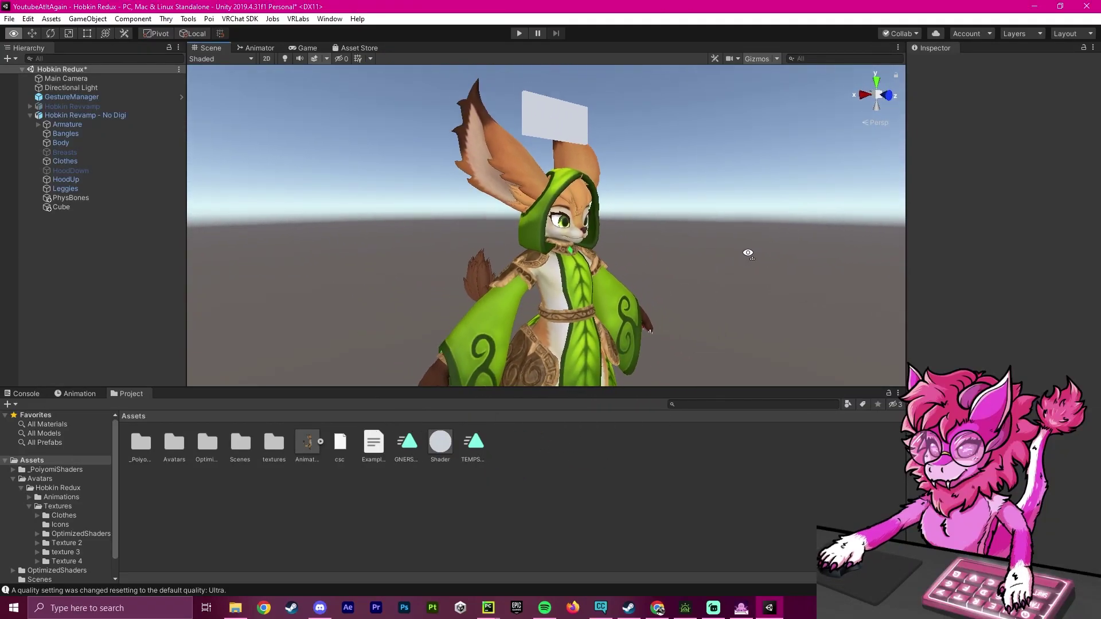
key(w)
mouse_move(758, 181)
alt+mouse_down()
mouse_move(781, 195)
mouse_move(793, 182)
mouse_move(803, 223)
mouse_move(791, 204)
mouse_move(809, 213)
mouse_move(814, 240)
mouse_move(740, 241)
mouse_move(801, 207)
mouse_move(771, 194)
alt+mouse_up()
scroll(771, 194, down, 4)
click(538, 153)
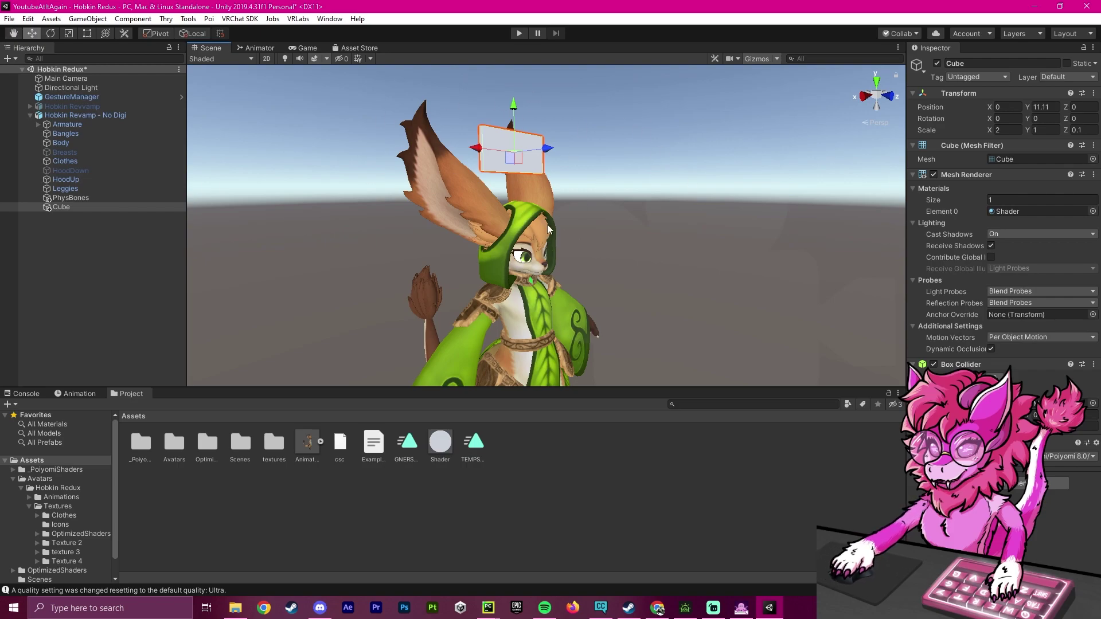
right_drag(547, 225, 549, 223)
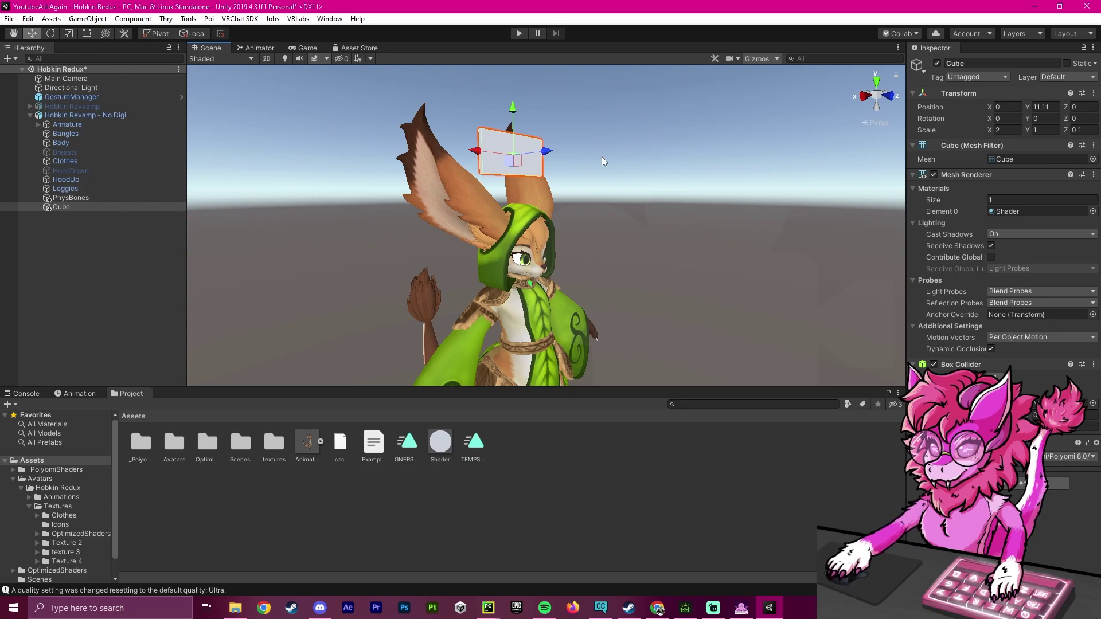
Select the Hobkin Revamp - No Digi avatar and examine its Animator controller and the FX playable layer in its avatar descriptor
click(46, 114)
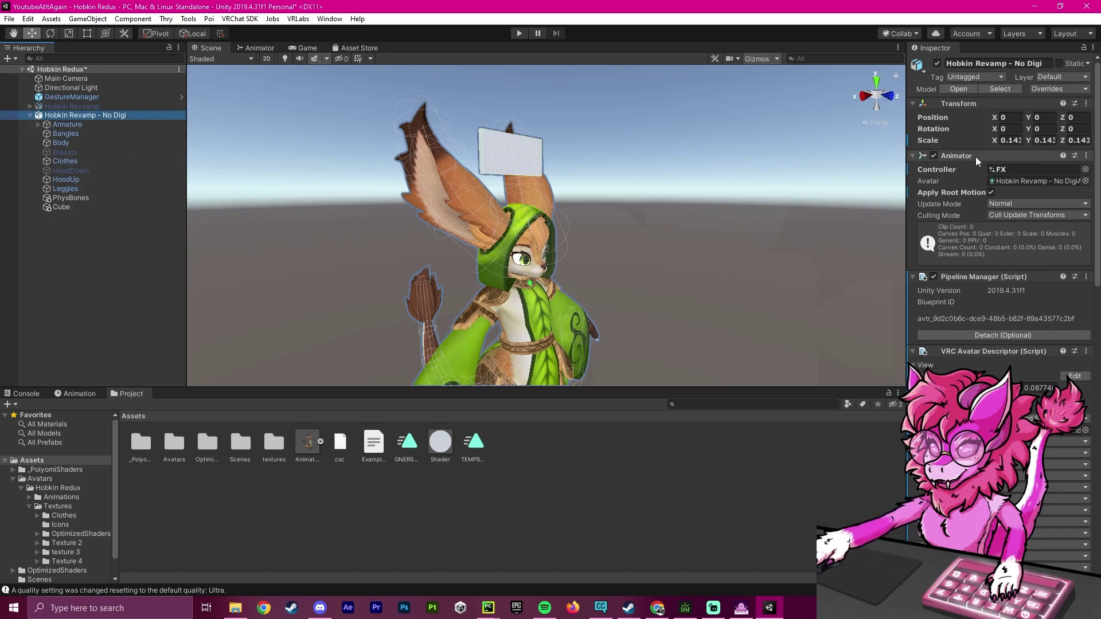
scroll(1004, 172, down, 12)
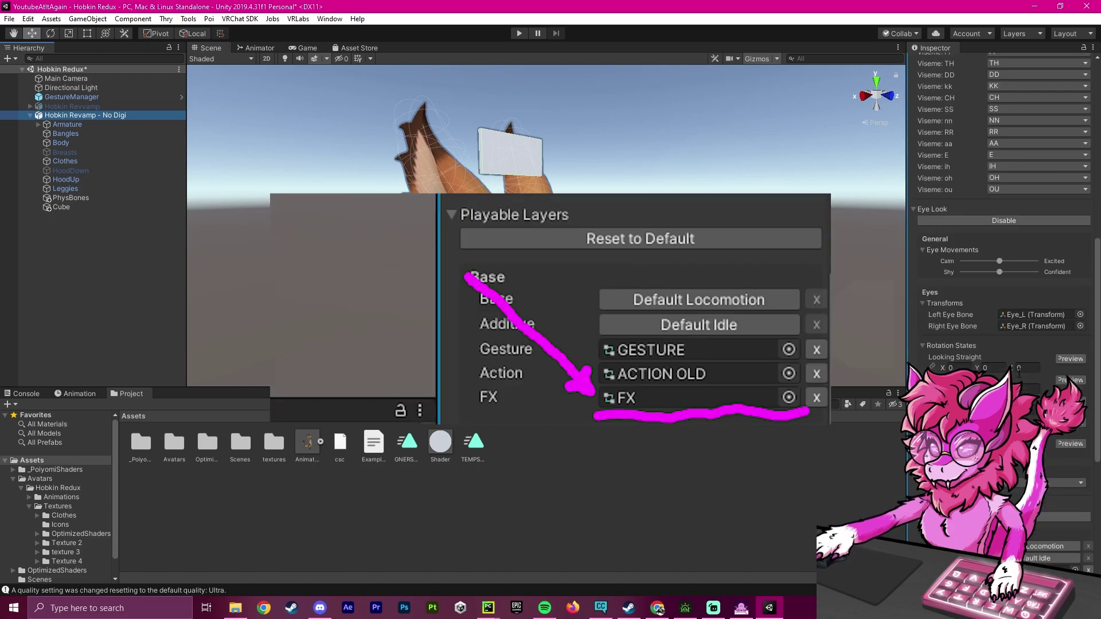
scroll(1009, 250, up, 10)
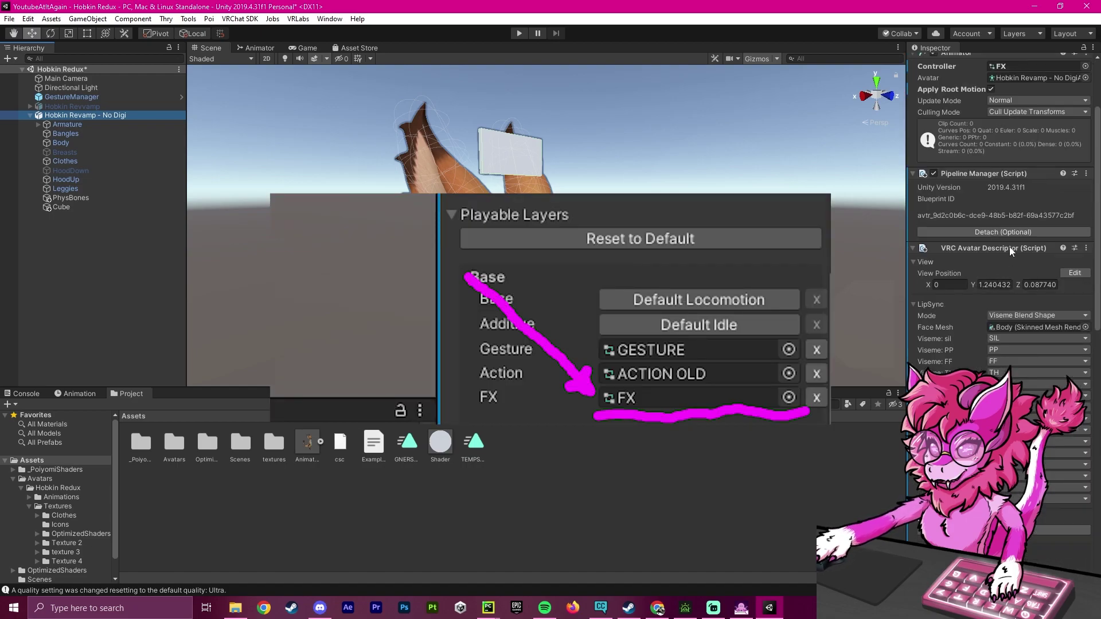
scroll(620, 298, up, 6)
scroll(956, 259, up, 3)
scroll(956, 259, down, 3)
scroll(619, 298, down, 9)
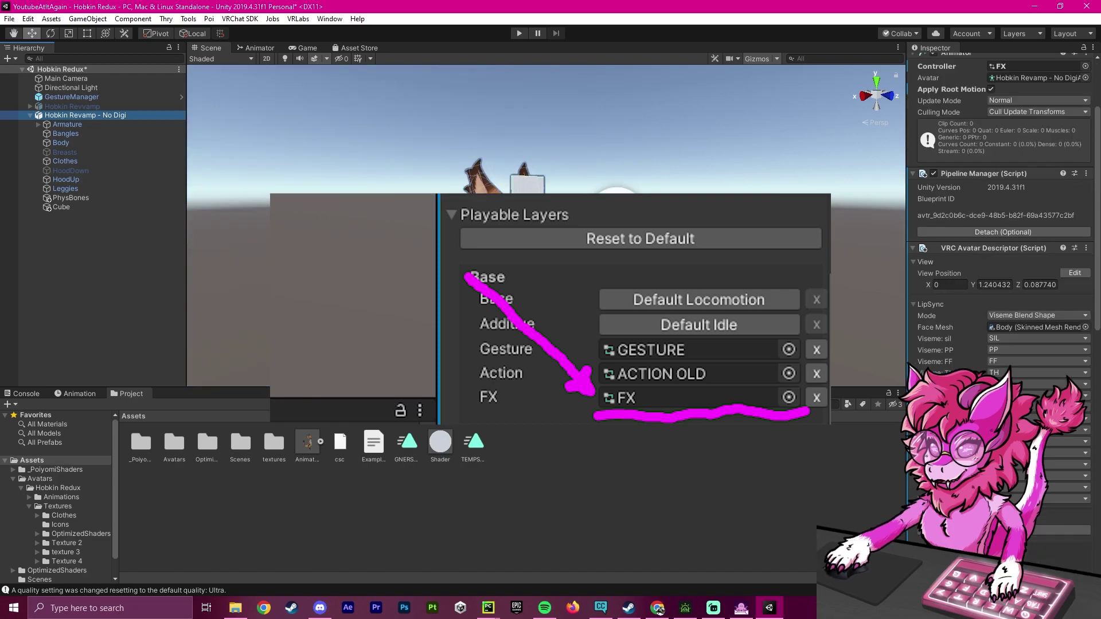
Create a new animation clip named Mute True for the avatar in the Assets folder
click(77, 394)
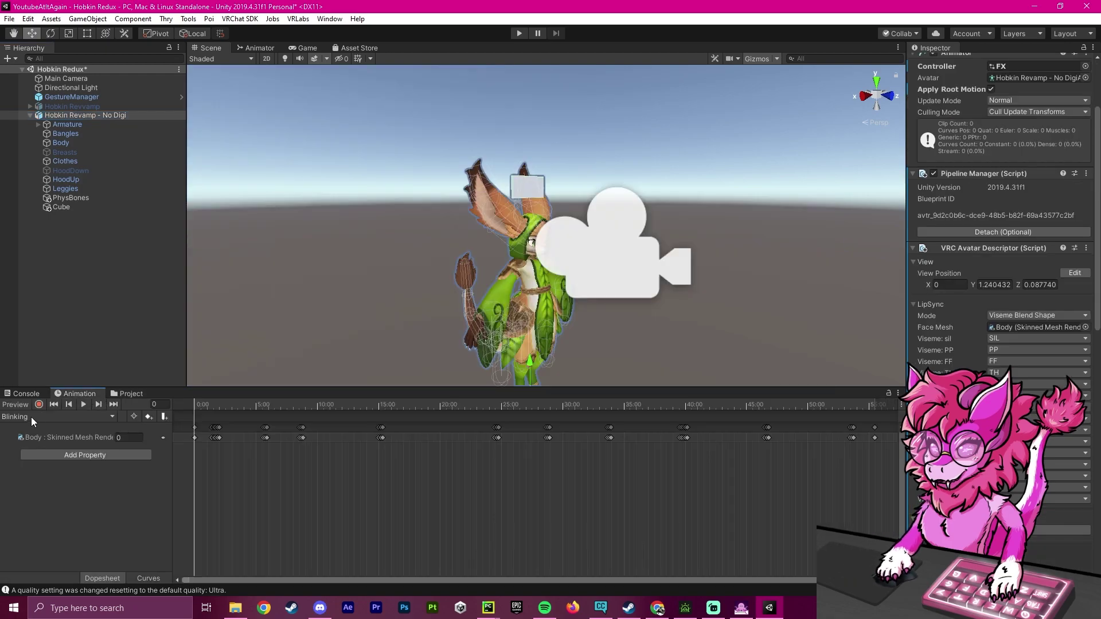
click(31, 417)
click(17, 419)
click(20, 417)
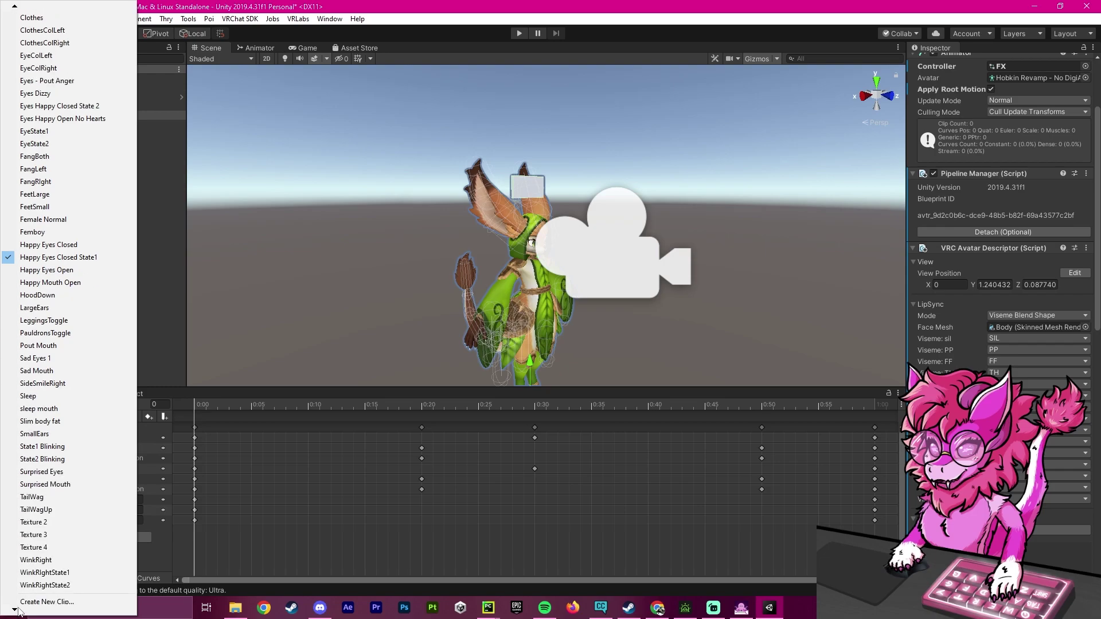
click(40, 590)
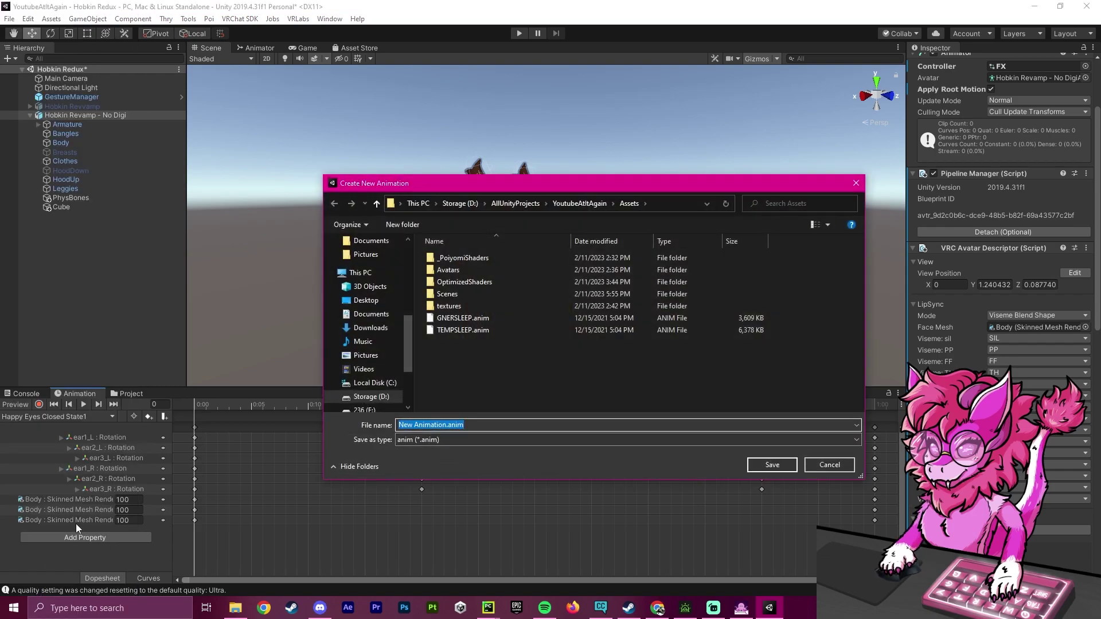
text(Mute True)
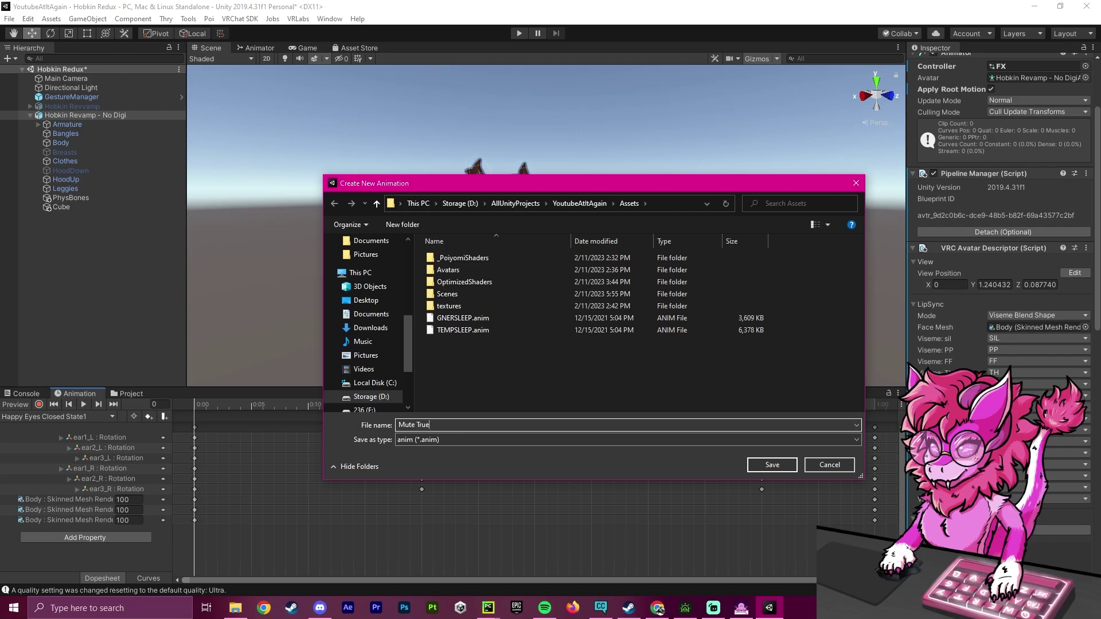
key(Return)
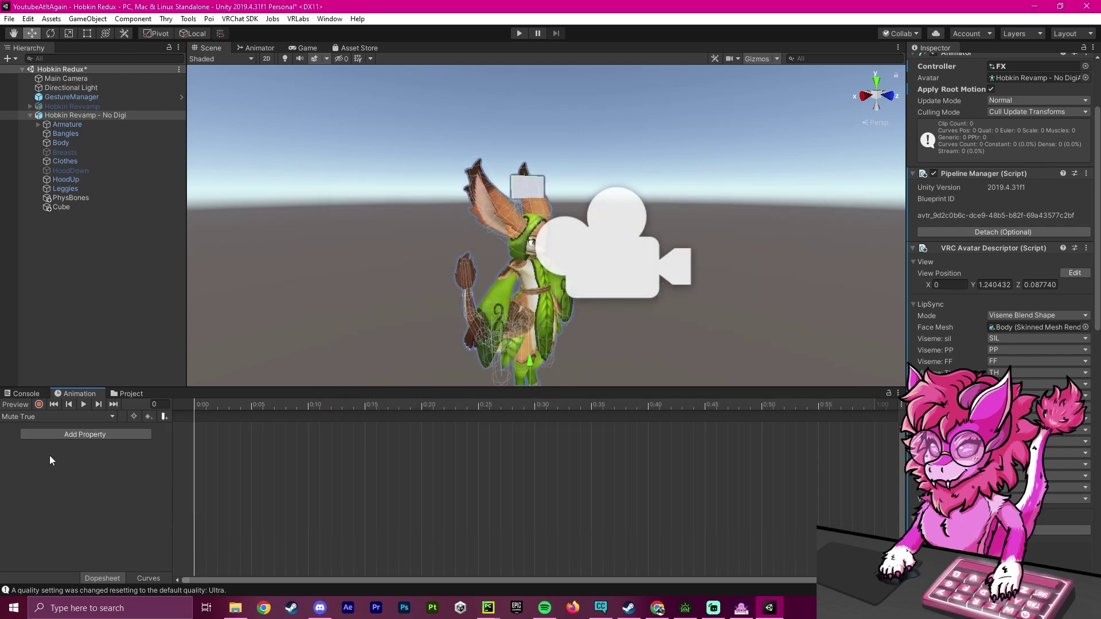
Record the Cube object as inactive on the first frame of the Mute True clip
scroll(520, 267, up, 5)
click(39, 404)
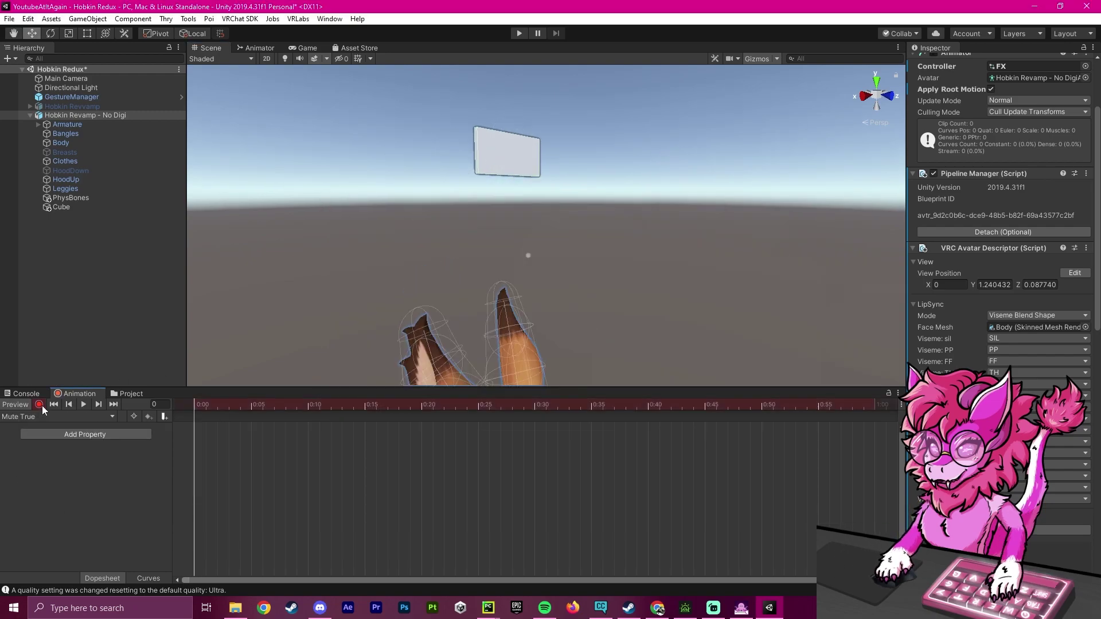
click(484, 151)
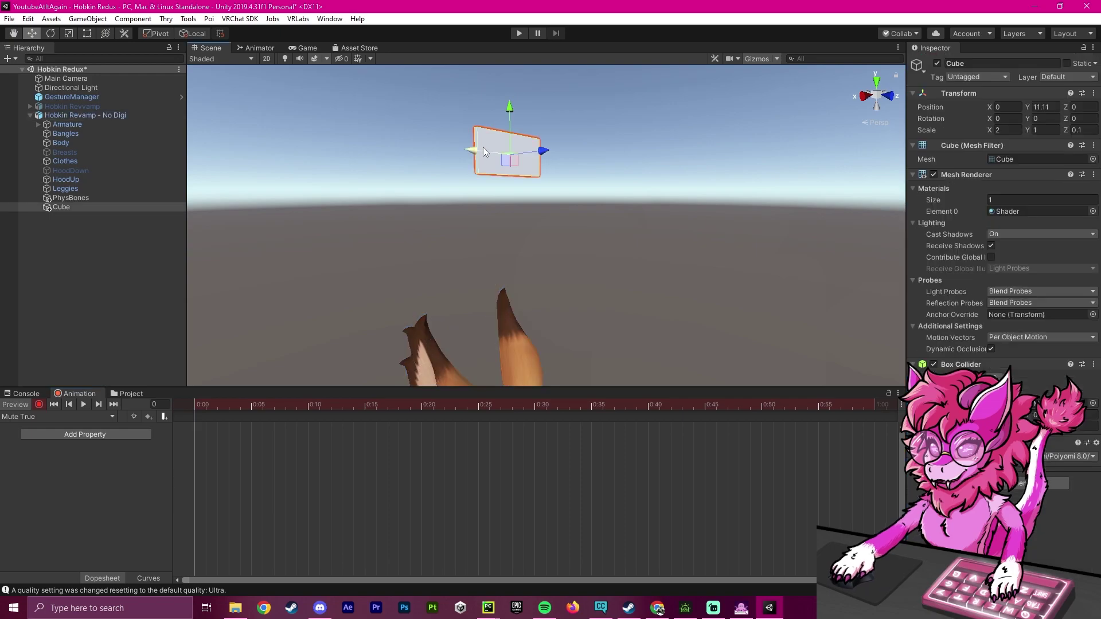
click(936, 64)
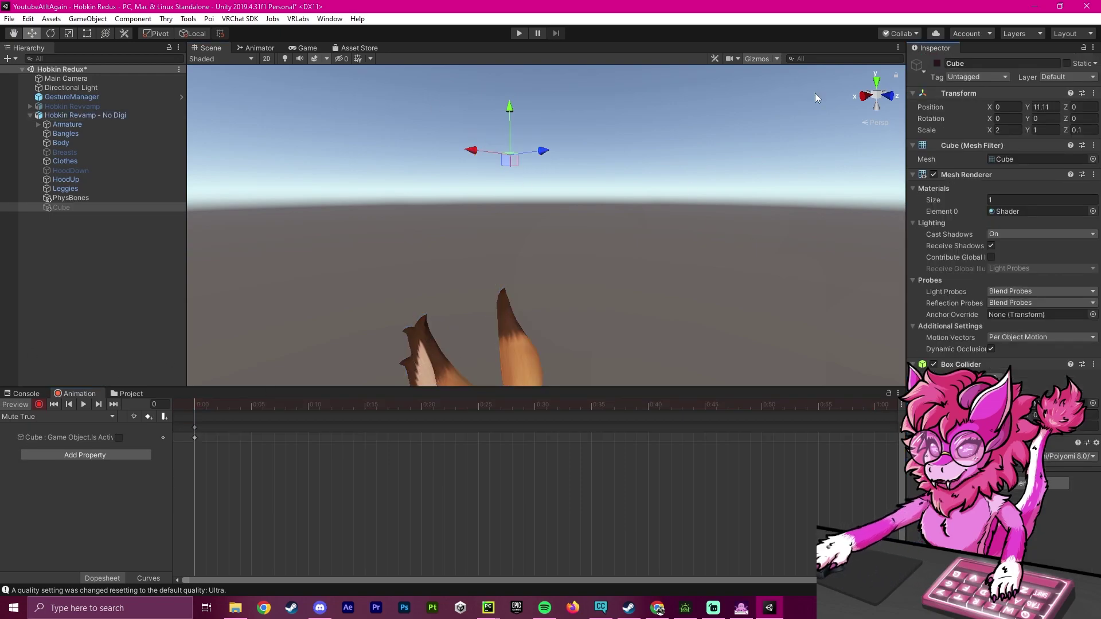
click(937, 63)
click(937, 64)
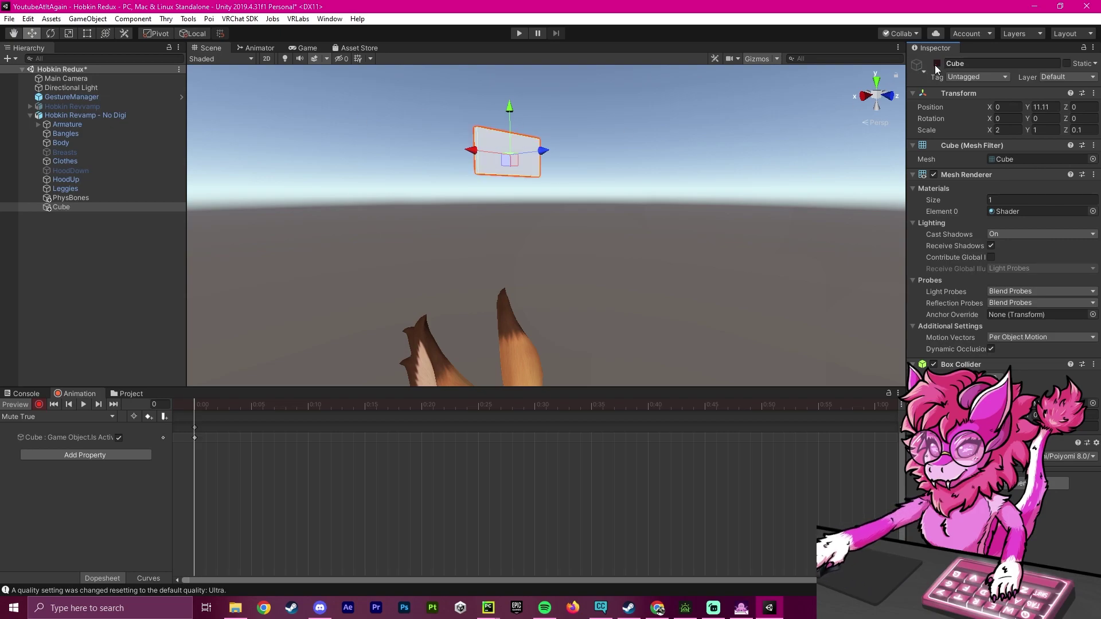
click(39, 406)
Create a second animation clip named Mute False in the Assets folder
click(37, 417)
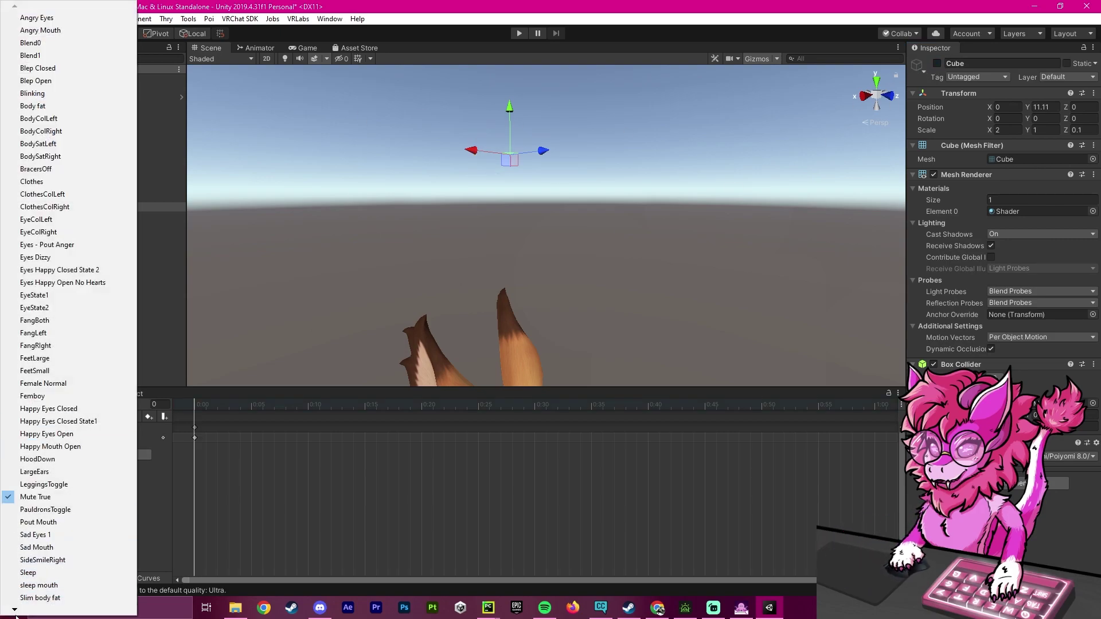
key(super)
click(603, 456)
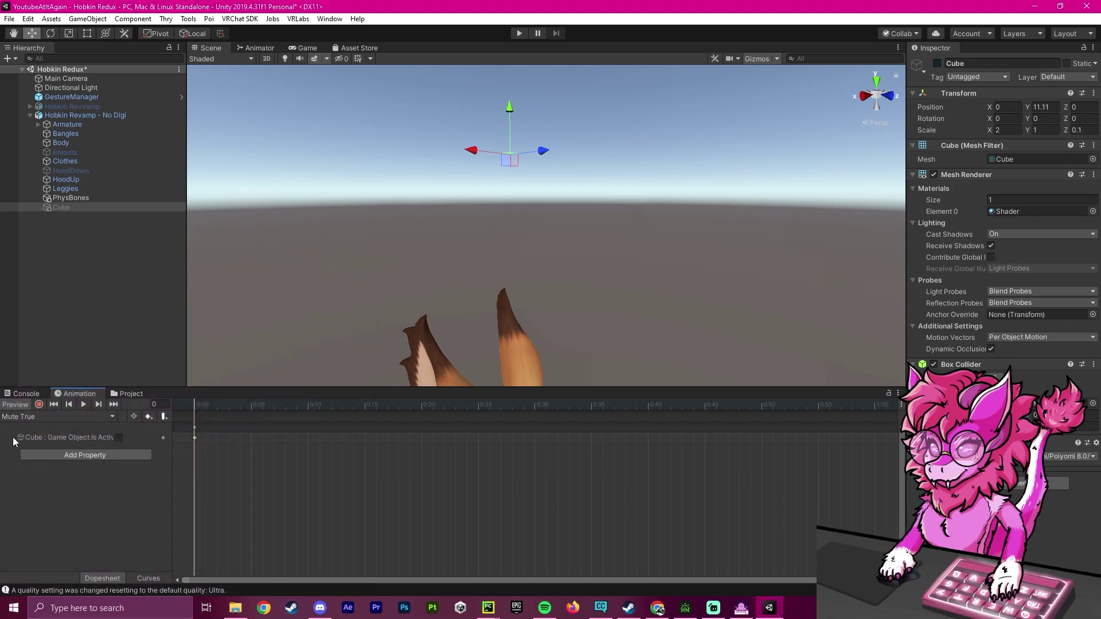
click(36, 417)
mouse_move(16, 612)
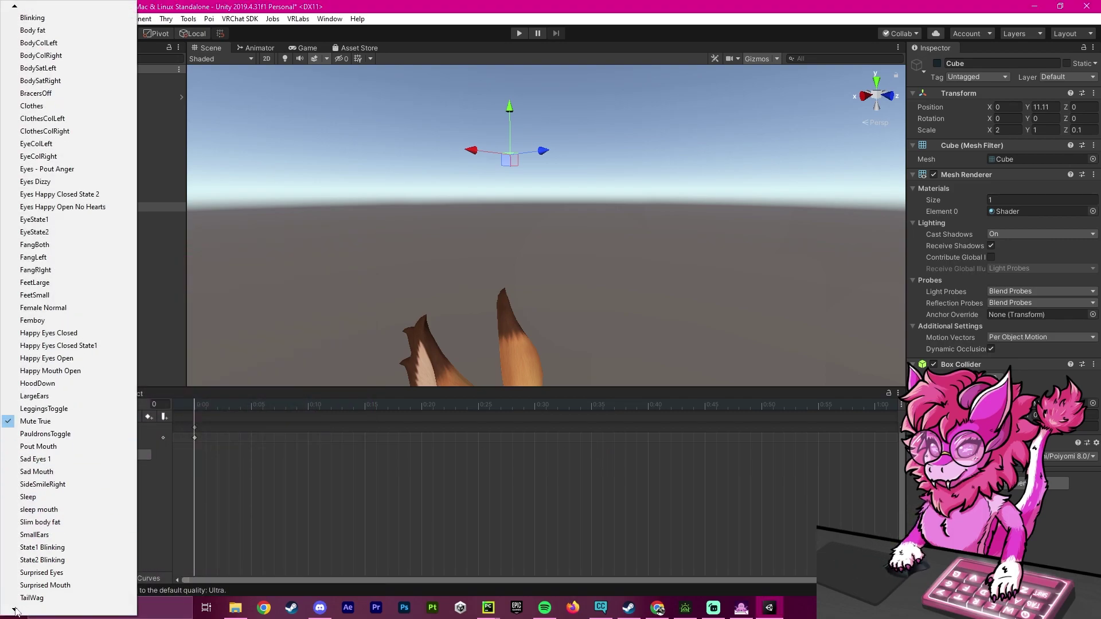
click(47, 589)
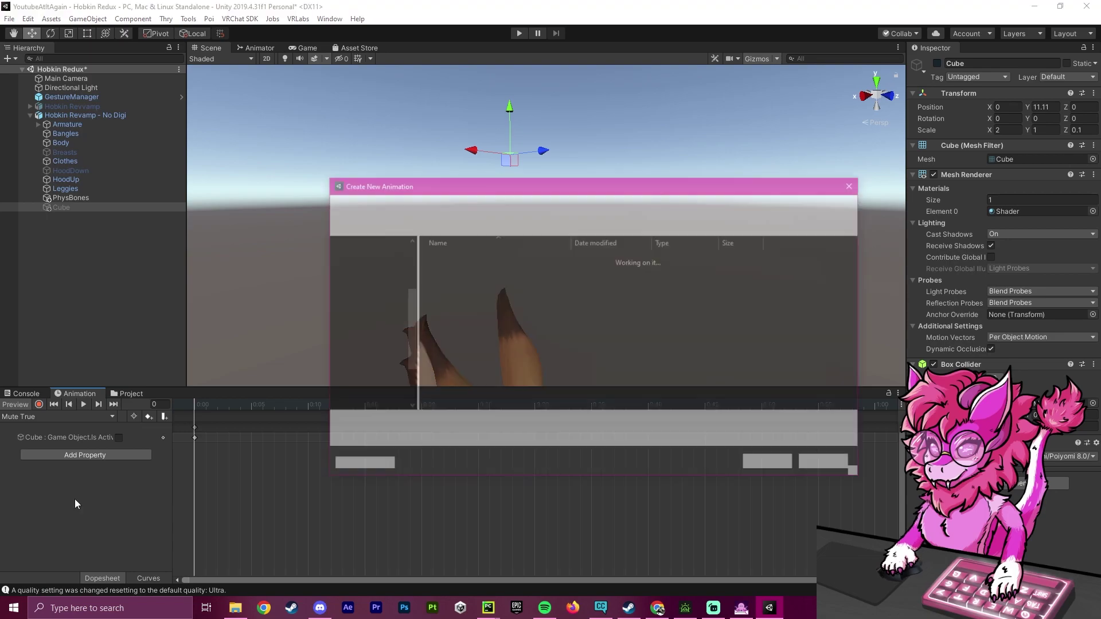
text(Mute )
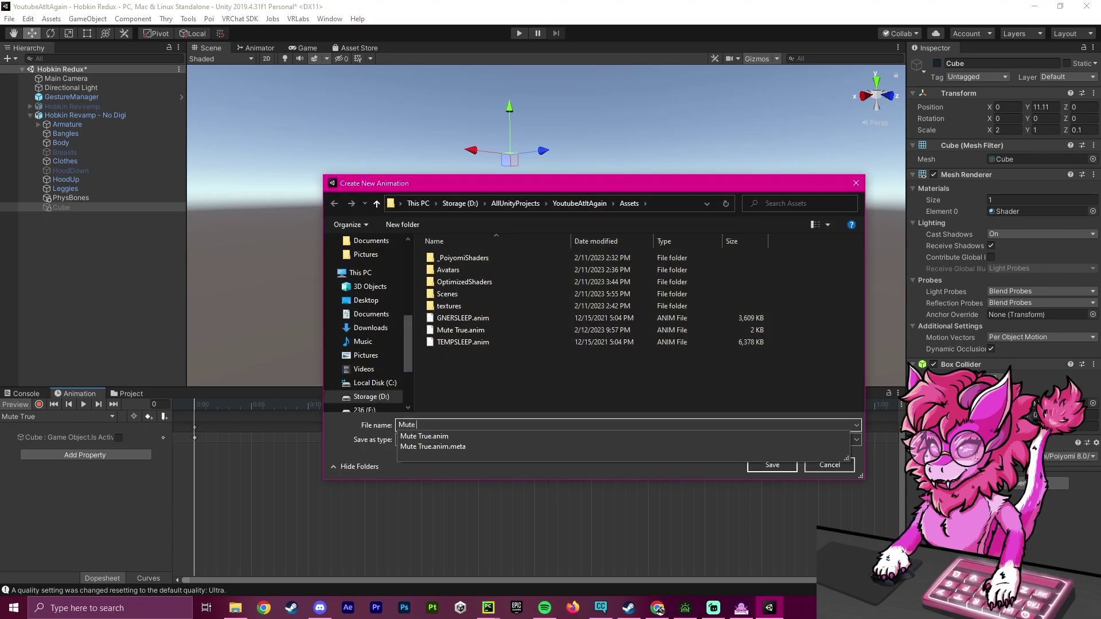
text(False)
key(Return)
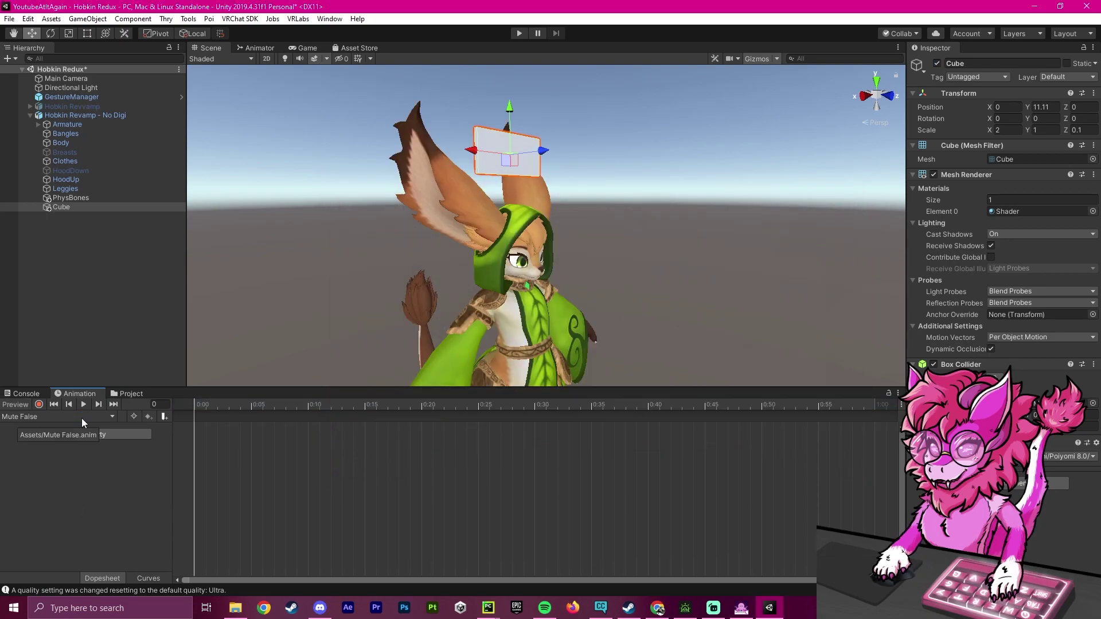
Record the Cube object as active on the first frame of the Mute False clip
click(38, 404)
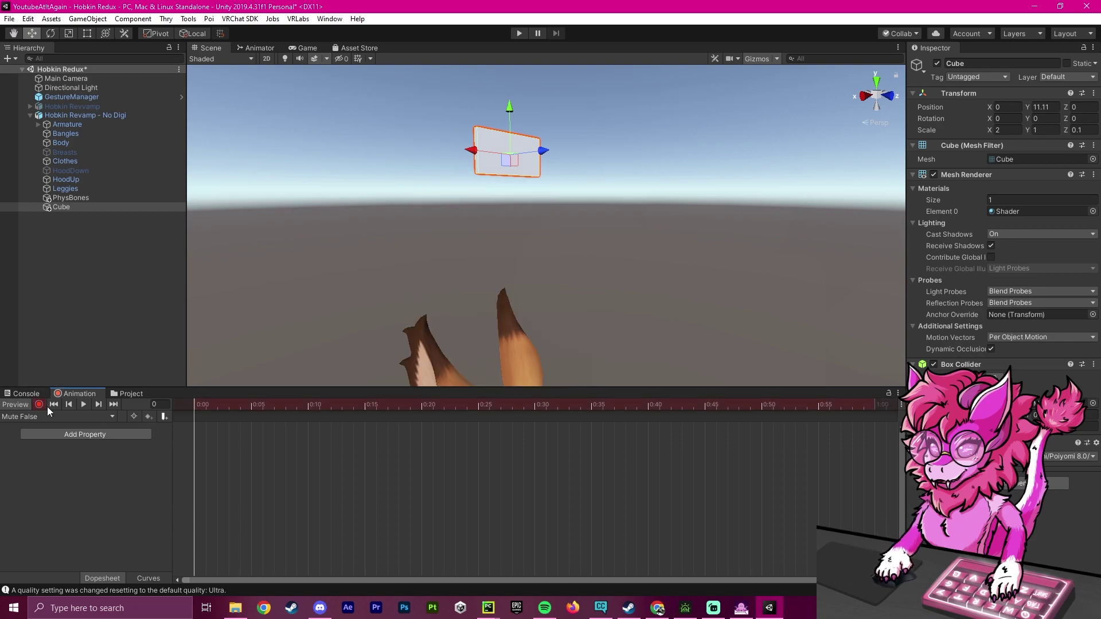
click(936, 63)
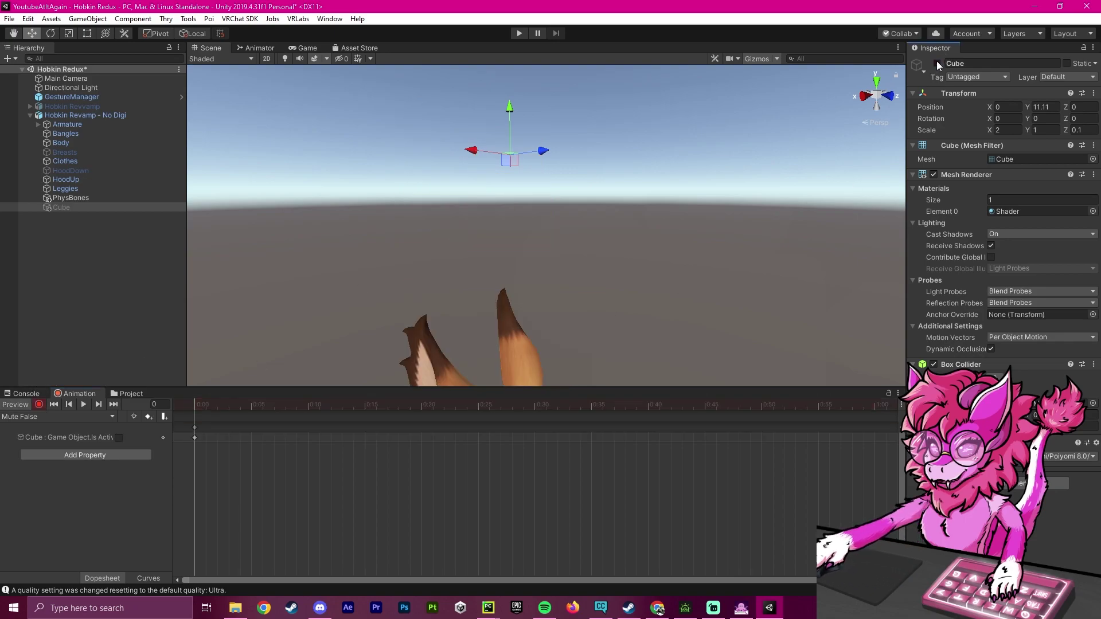
click(936, 63)
click(38, 404)
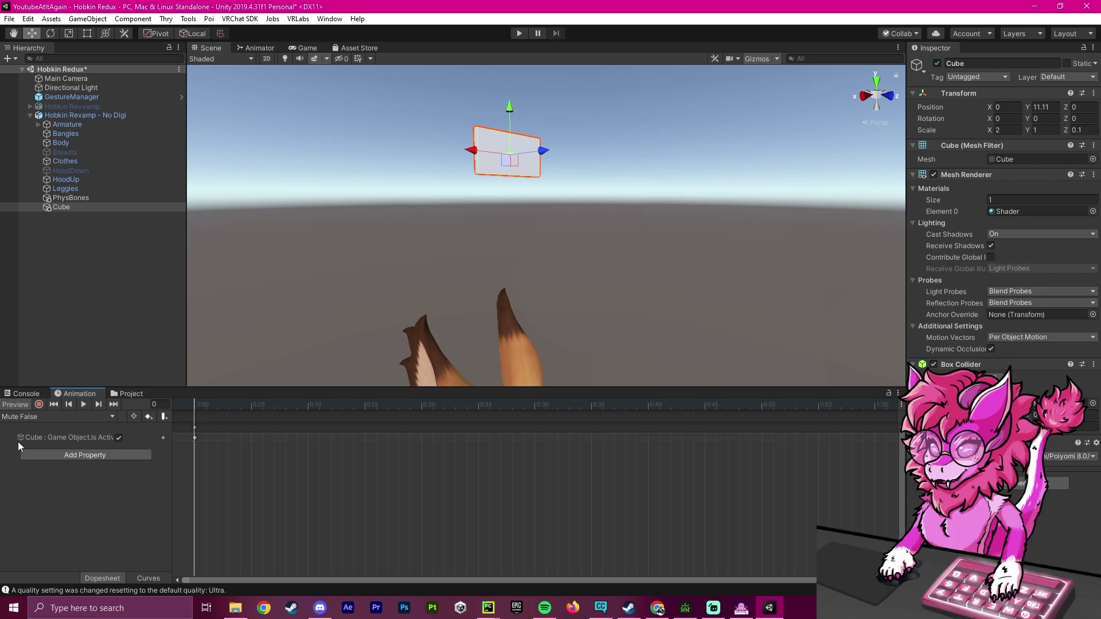
Switch the animation editor to the FangRight clip and look over the avatar with the cube in the scene
click(15, 420)
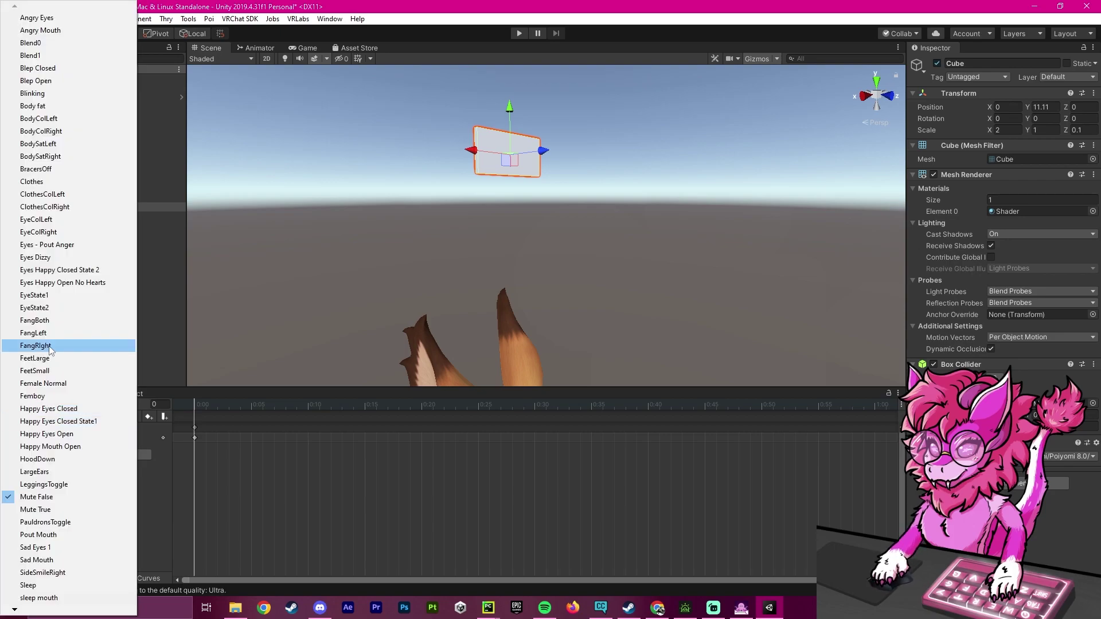
click(48, 346)
scroll(619, 187, down, 5)
key(a)
right_drag(630, 170, 629, 164)
key(w)
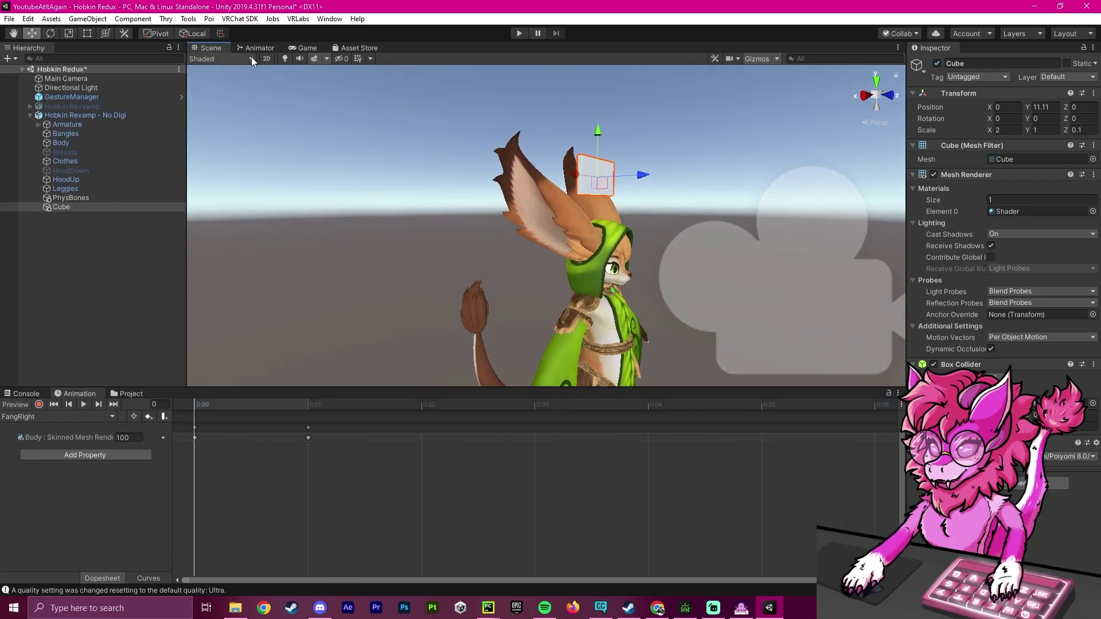
Add a new layer named Mute to the FX animator controller
click(255, 50)
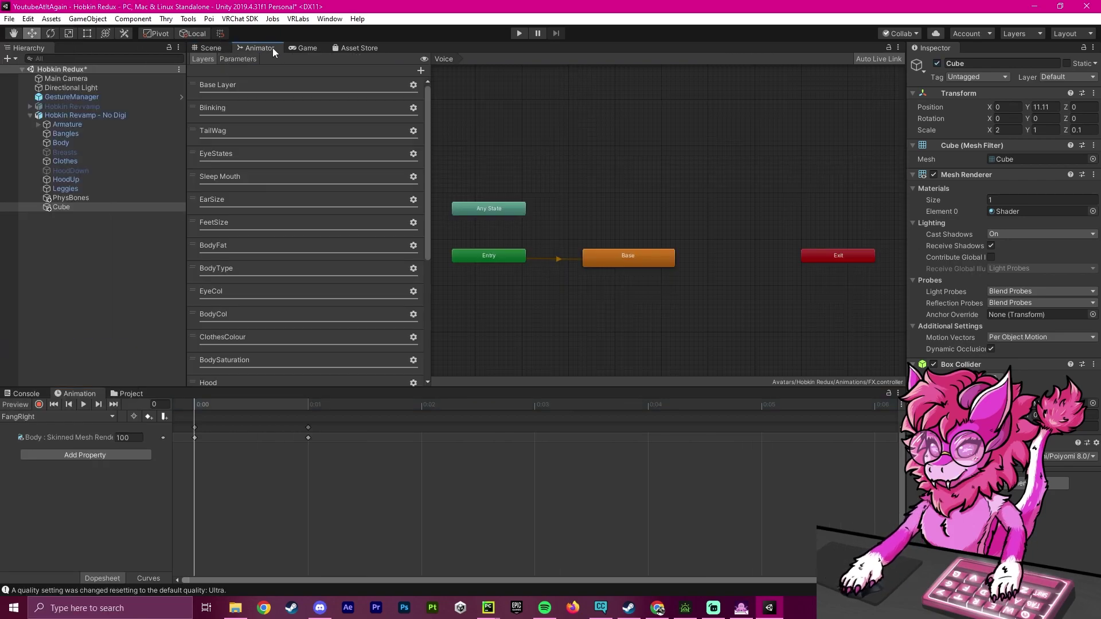
click(421, 71)
text(Mute)
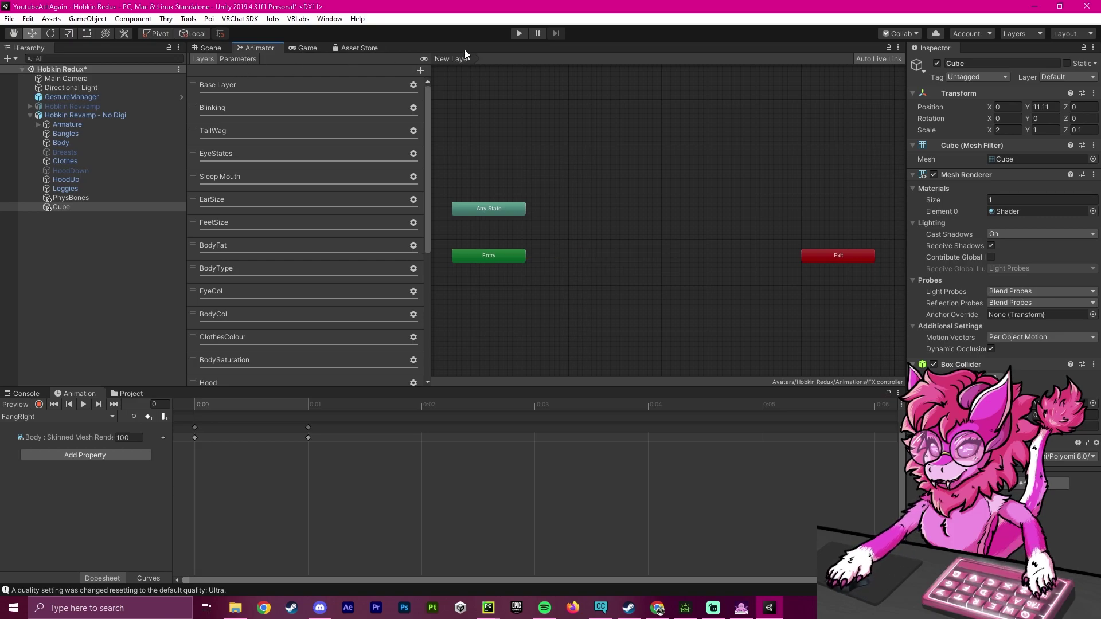
key(Return)
Raise the Mute layer's weight in its layer settings and select that layer
scroll(254, 189, down, 8)
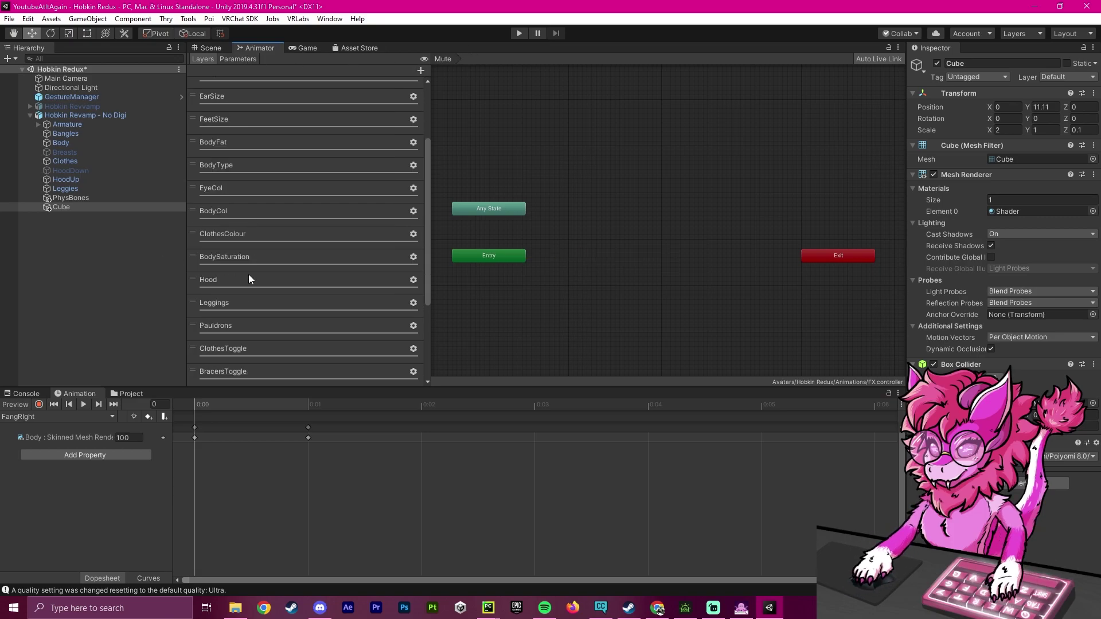
click(413, 369)
drag(489, 370, 501, 372)
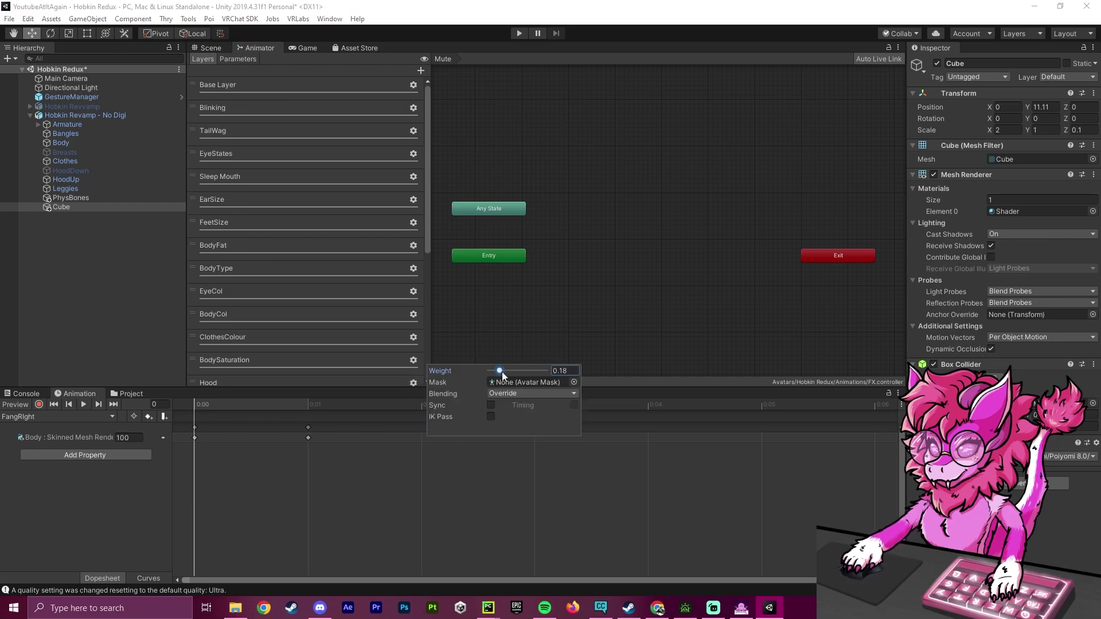
scroll(234, 299, down, 5)
double_click(230, 369)
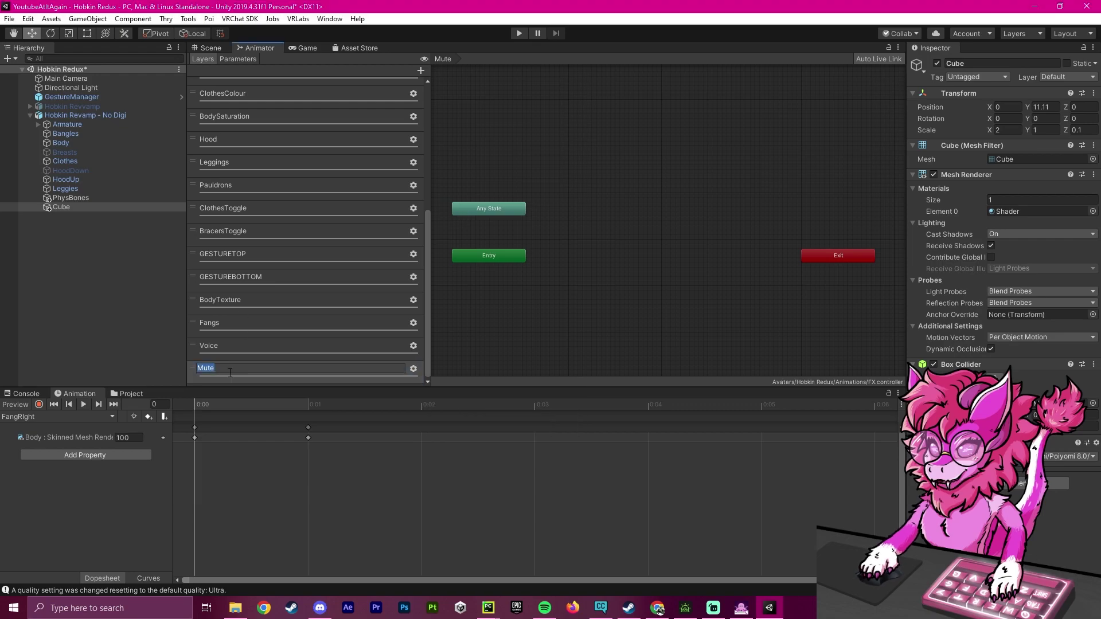
click(224, 381)
Create an empty default state in the Mute layer and place it beside the Any State node
right_click(597, 239)
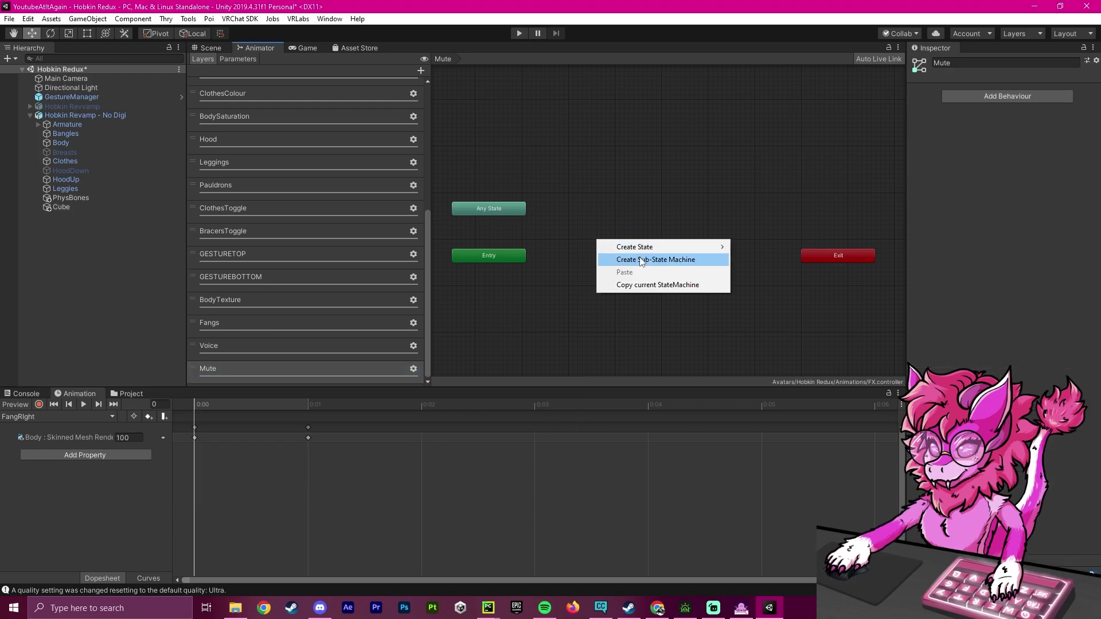
mouse_move(627, 249)
click(745, 246)
drag(661, 251, 650, 207)
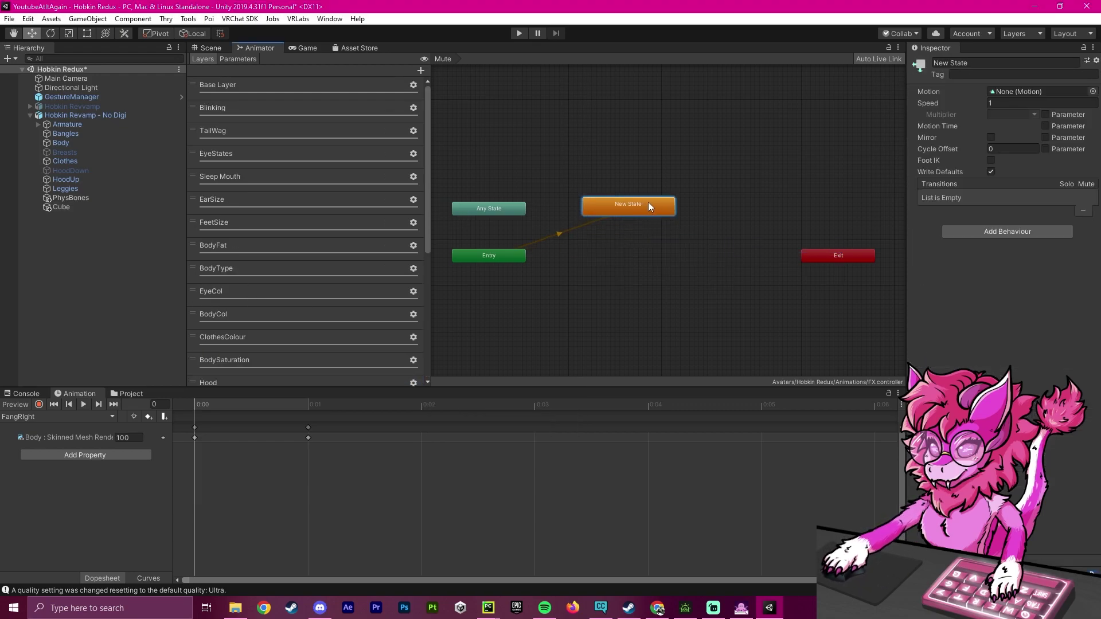
Create a second empty state in the Mute layer and place it below the default state
right_click(663, 253)
mouse_move(688, 258)
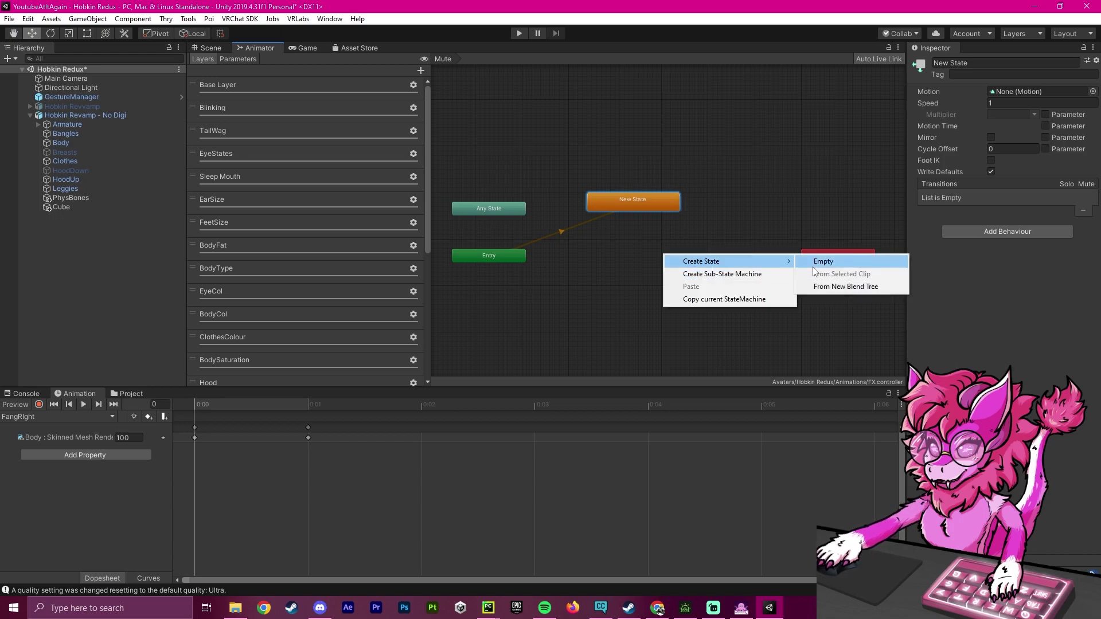
click(814, 258)
drag(724, 266, 647, 288)
click(634, 203)
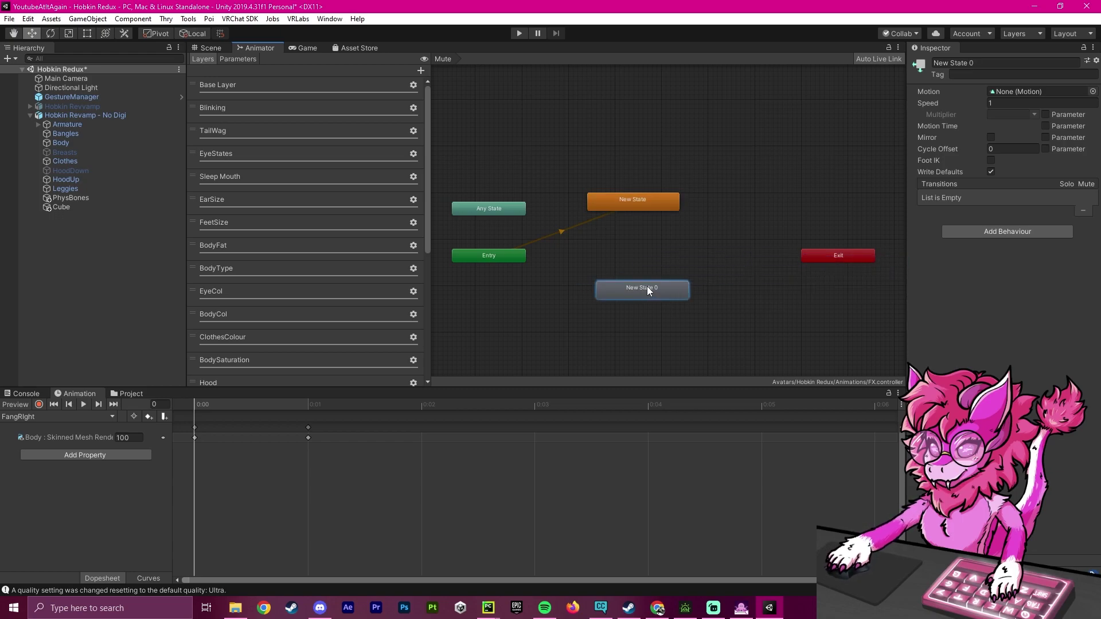
Rename the default state to Muted and the second state to Unmute
click(654, 203)
drag(560, 134, 725, 246)
click(1029, 63)
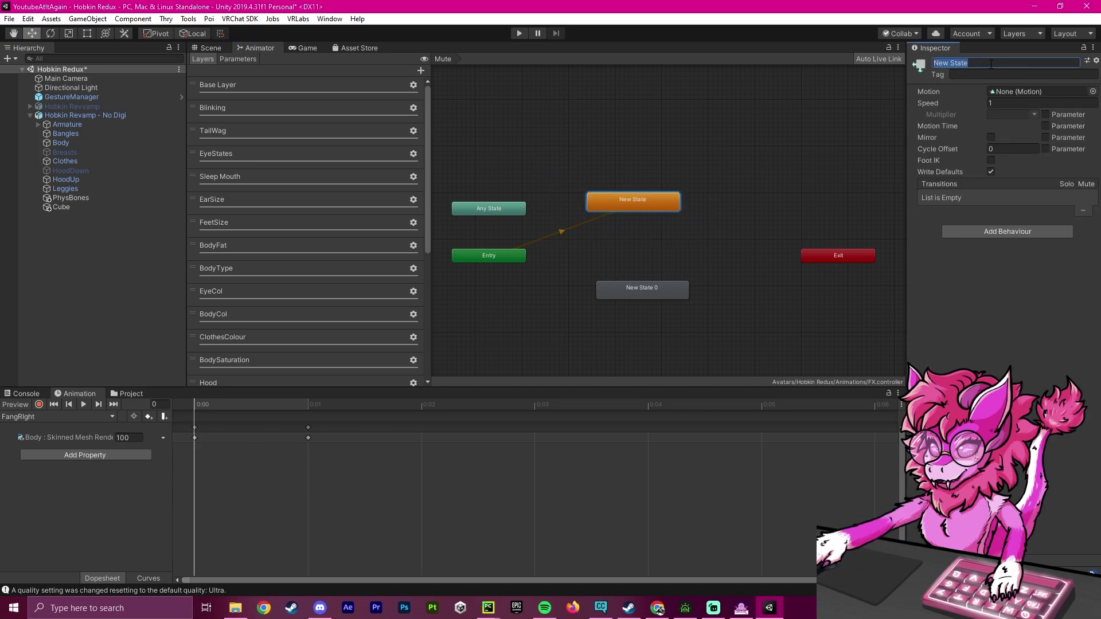
text(Muted)
key(Return)
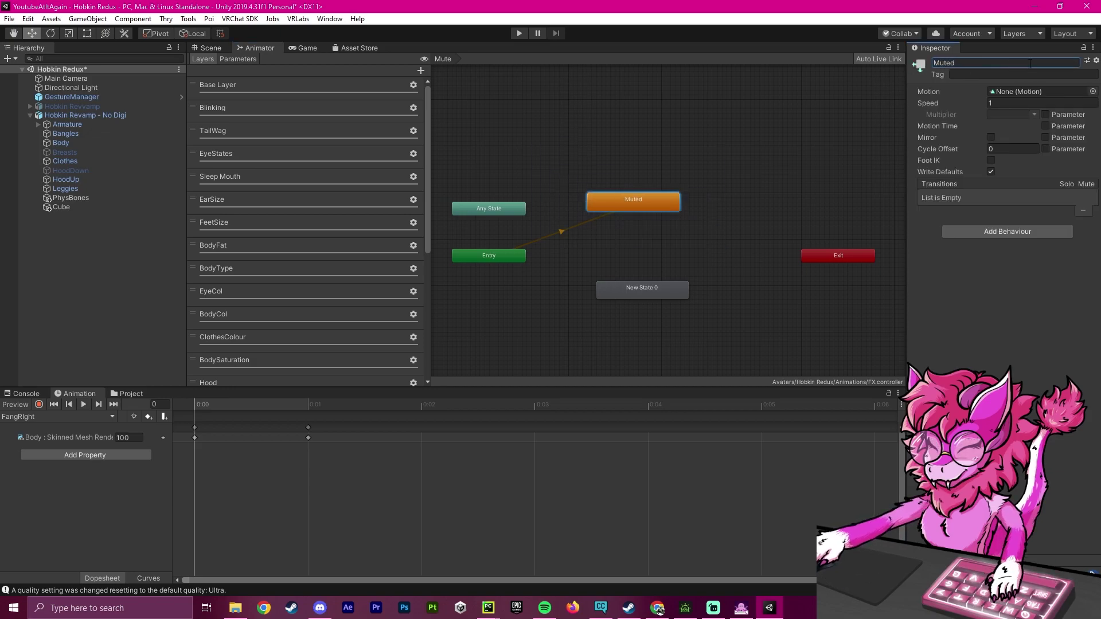
drag(673, 283, 677, 284)
click(966, 63)
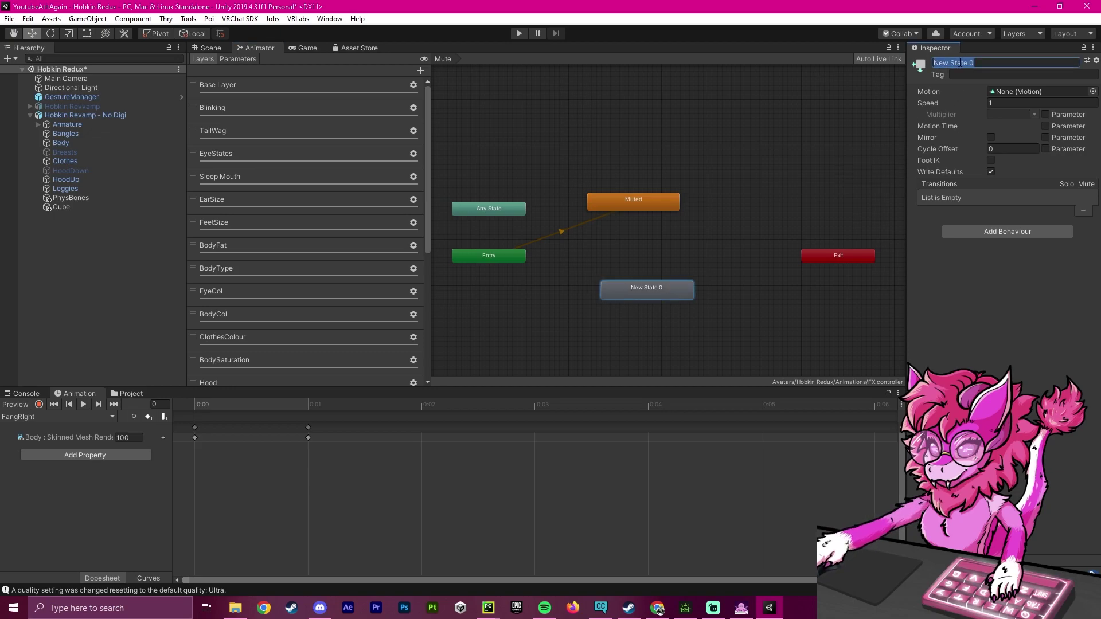
text(Unmute)
Assign the Mute True animation clip as the motion of the Muted state
click(652, 198)
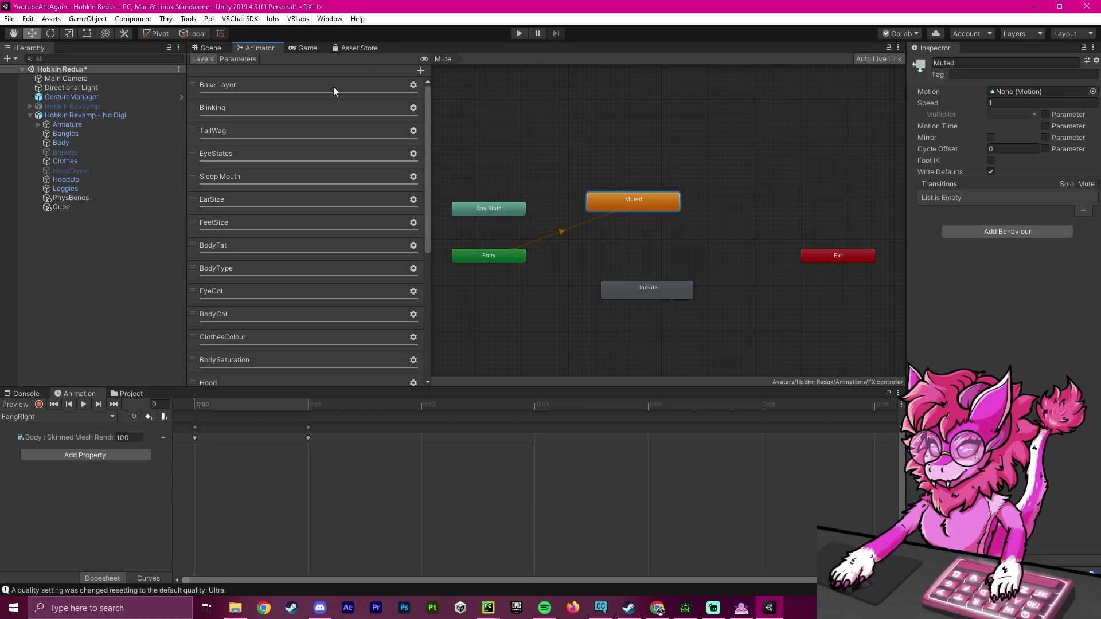
click(1092, 91)
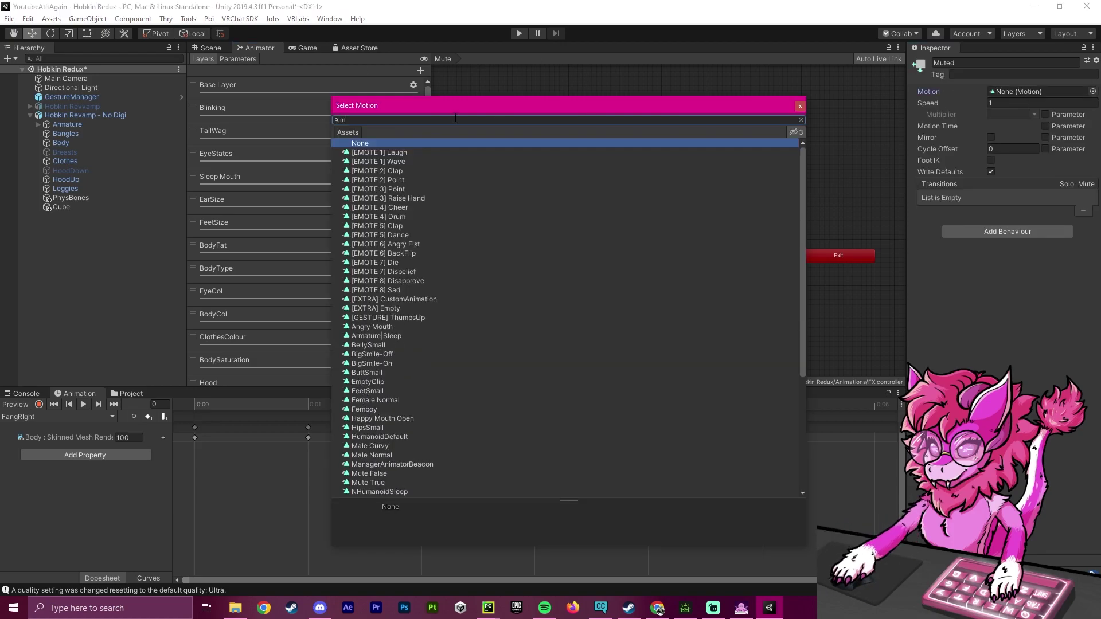
text(mute)
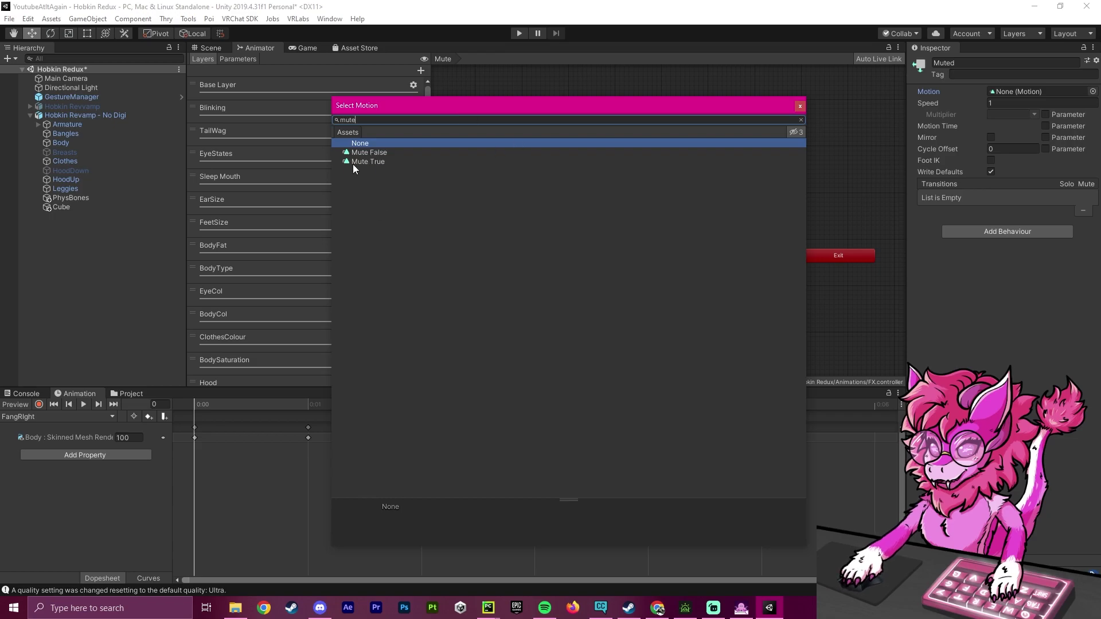
click(355, 162)
double_click(406, 163)
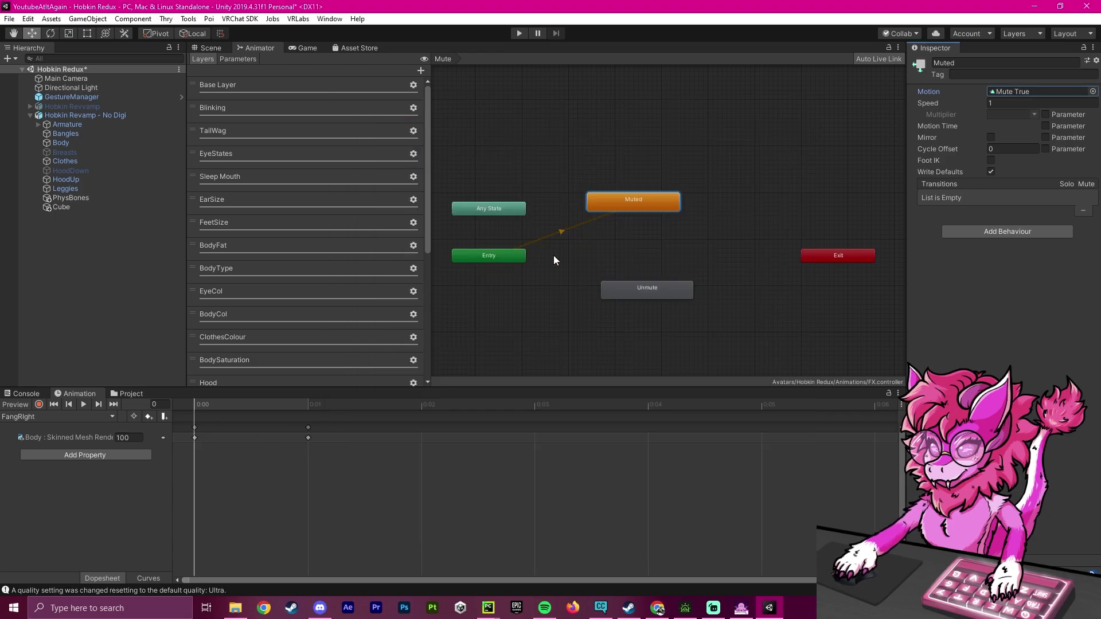
Assign the Mute False animation clip as the motion of the Unmute state
click(674, 282)
click(1092, 93)
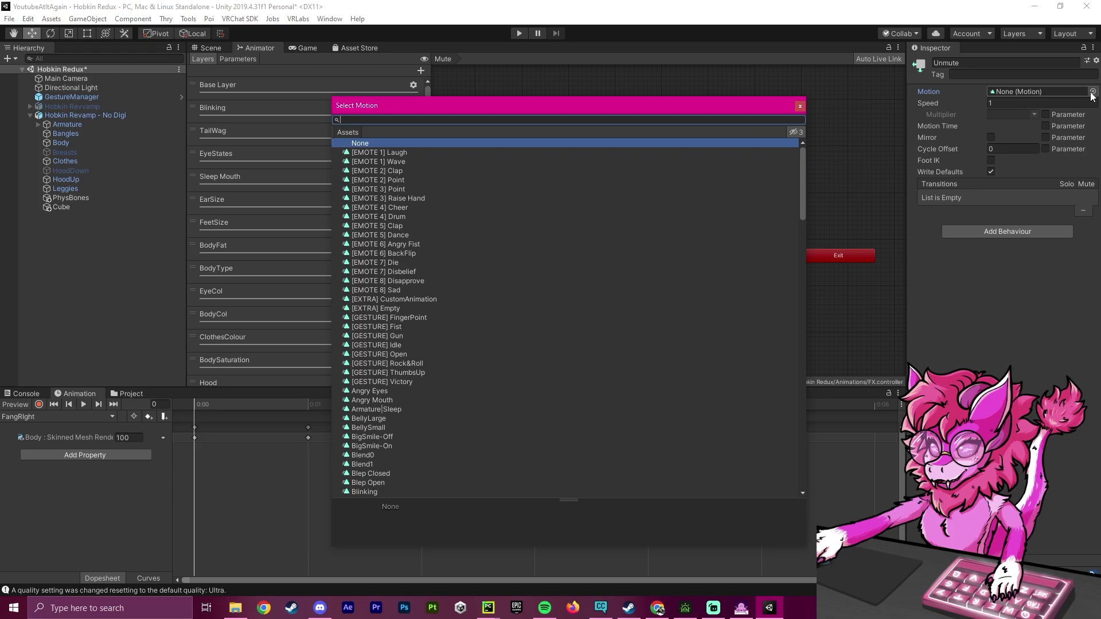
text(mute)
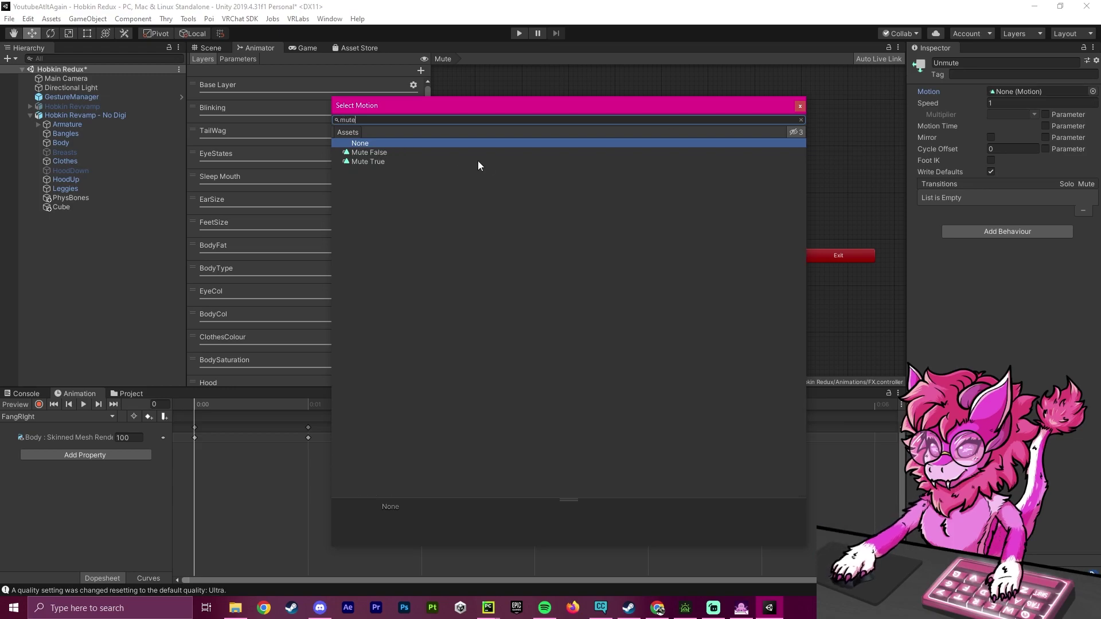
double_click(437, 155)
Make transitions from Muted to Unmute and from Unmute to Exit, with Unmute aligned directly beneath Muted
right_click(641, 214)
click(675, 223)
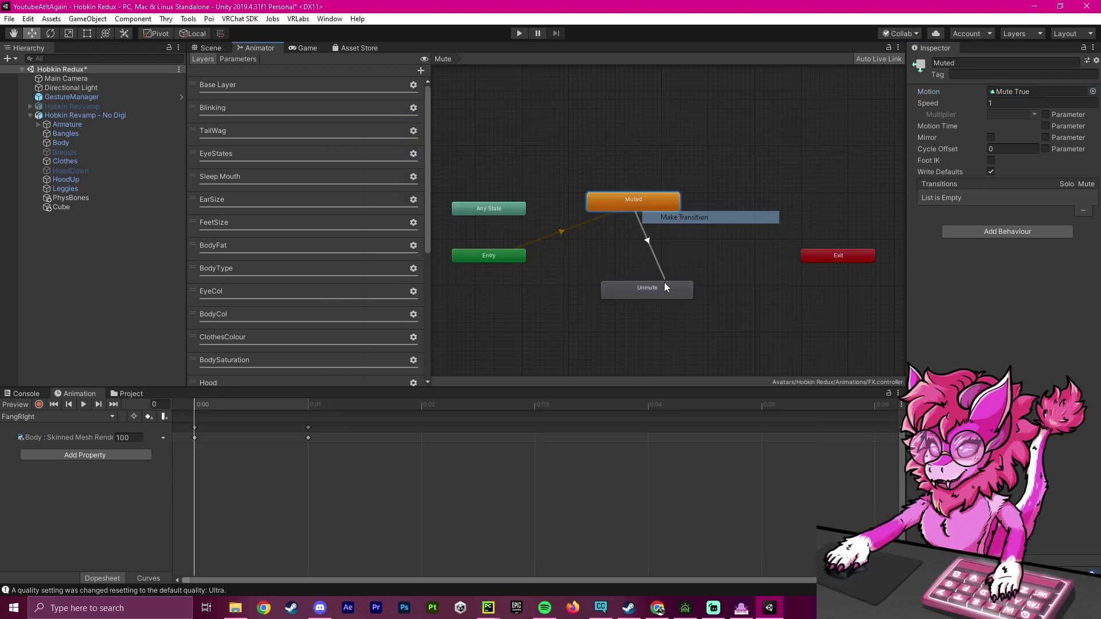
click(657, 289)
right_click(657, 289)
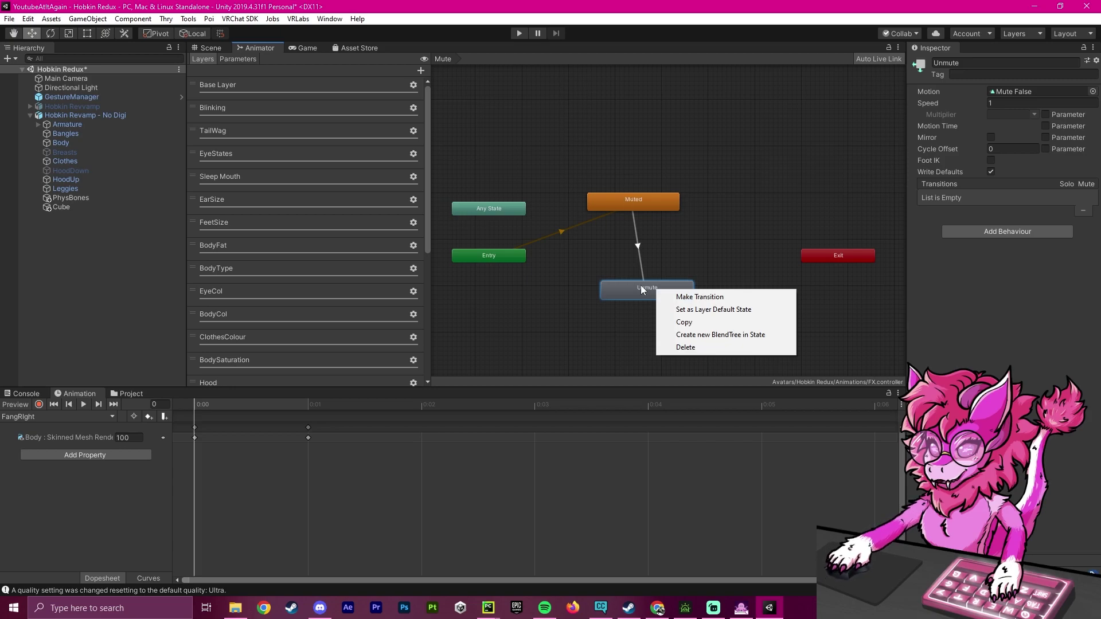
click(697, 297)
click(831, 262)
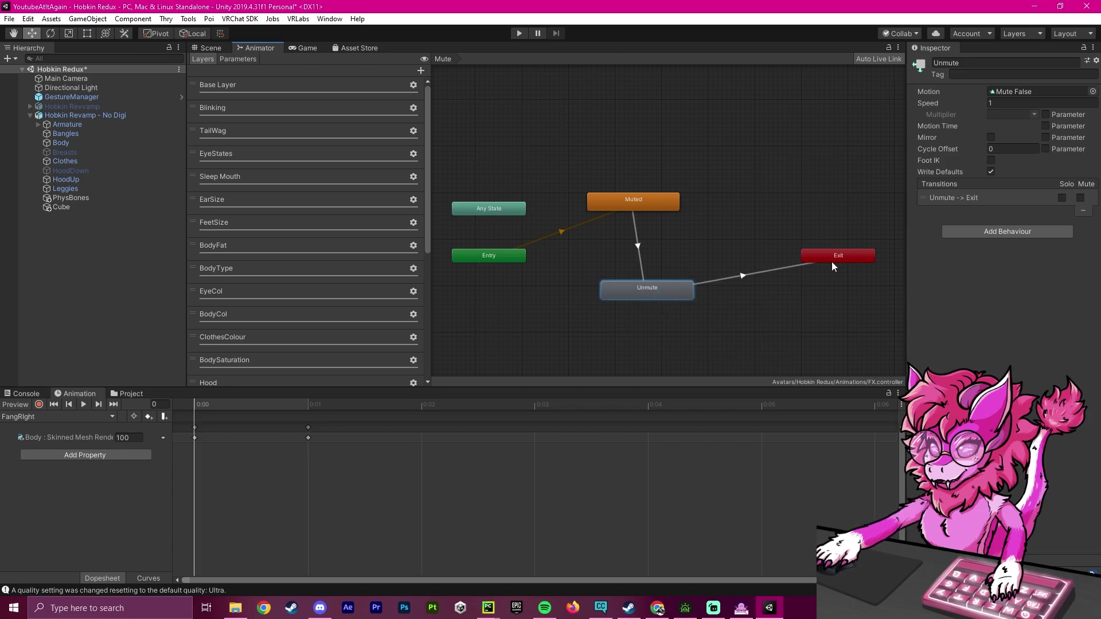
drag(655, 286, 641, 286)
Set the Muted to Unmute transition's duration and exit time to 0, and disable its Fixed Duration and Has Exit Time
click(631, 244)
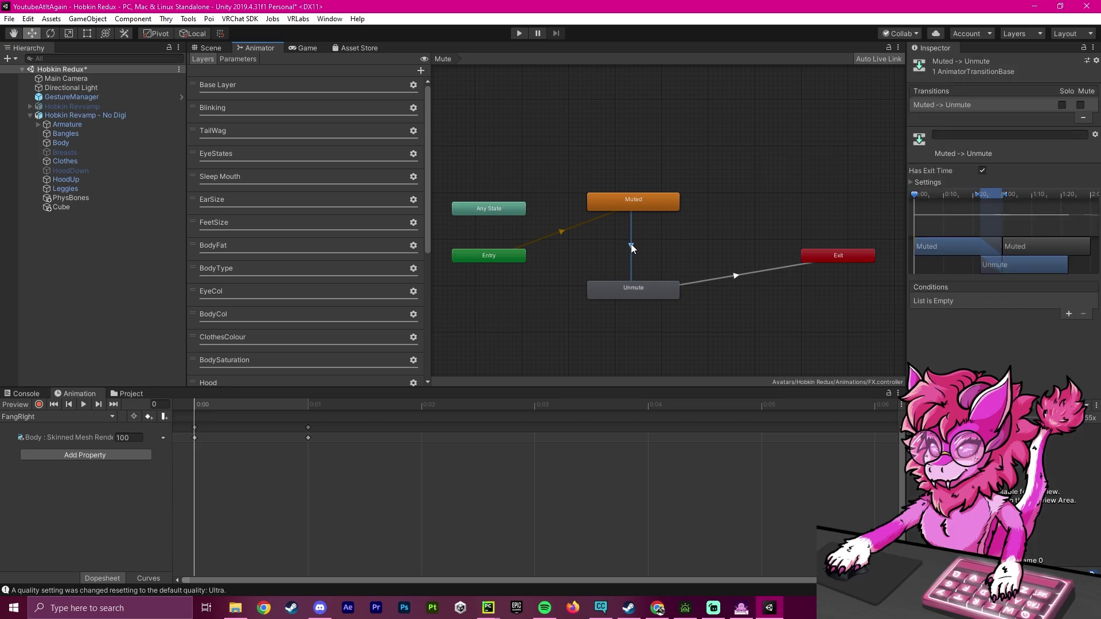
click(934, 181)
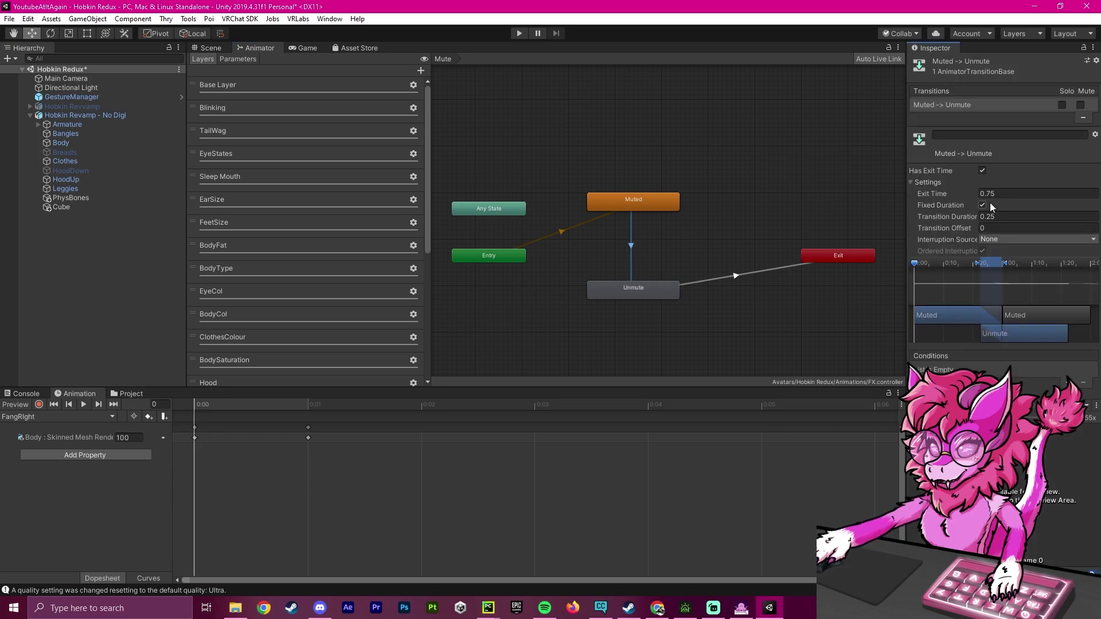
click(997, 214)
click(986, 184)
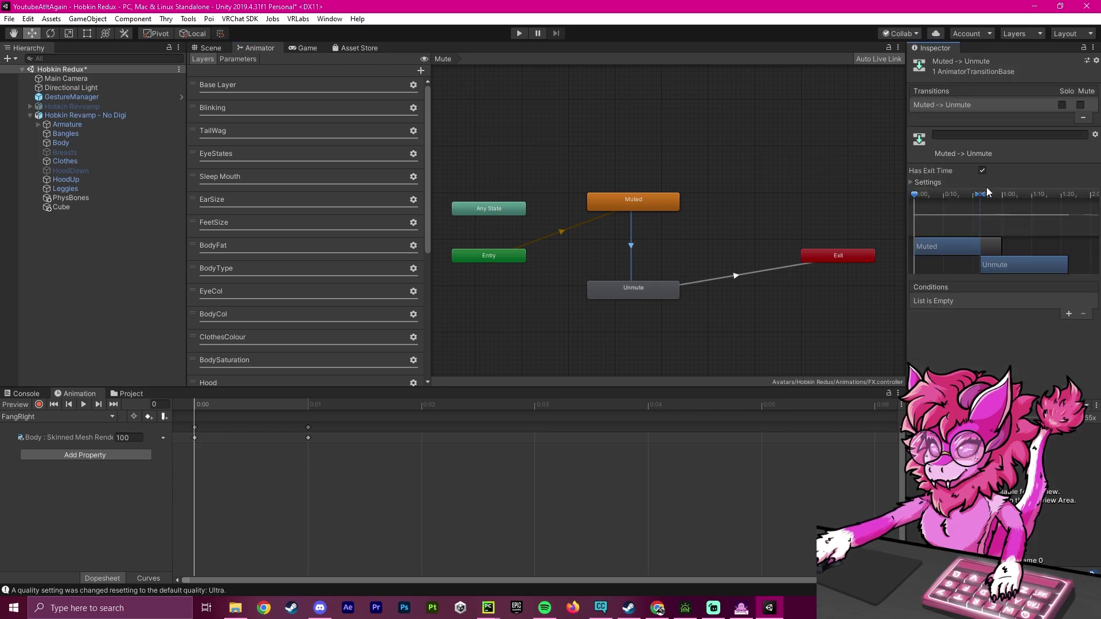
click(923, 183)
click(989, 194)
text(0)
click(982, 205)
click(982, 171)
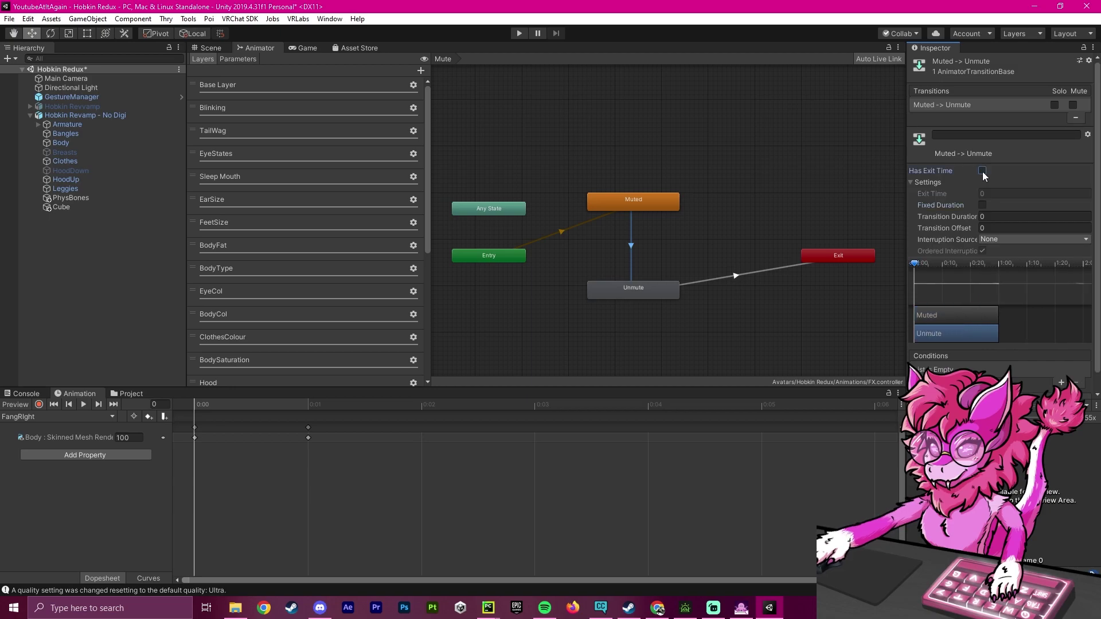
Set the Unmute to Exit transition's exit time and duration to 0, and disable its Fixed Duration and Has Exit Time
click(760, 274)
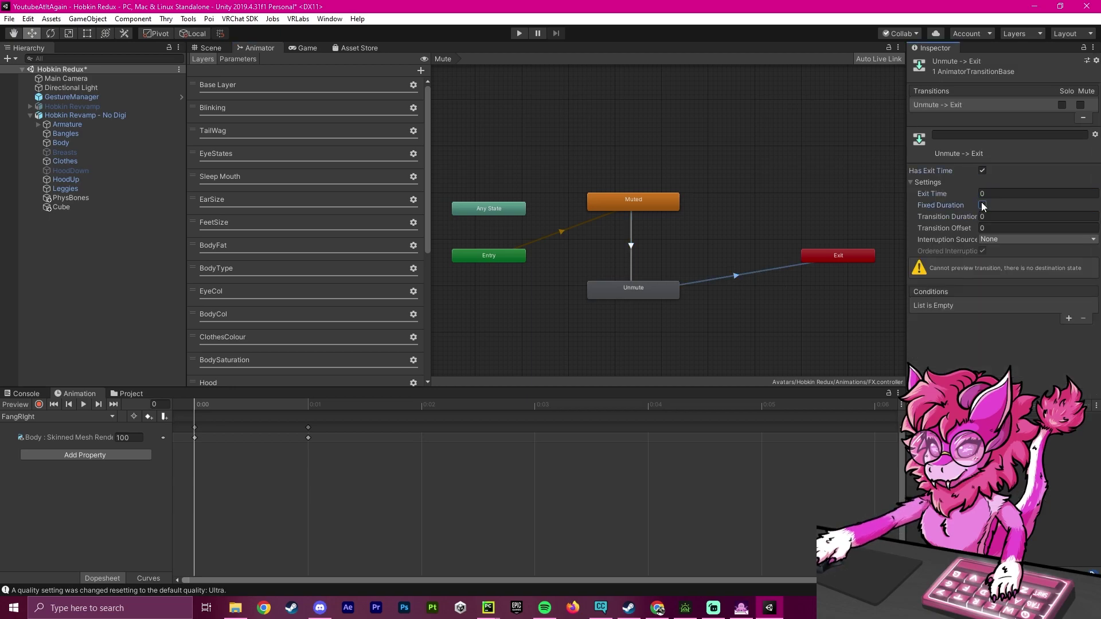
click(738, 248)
click(665, 289)
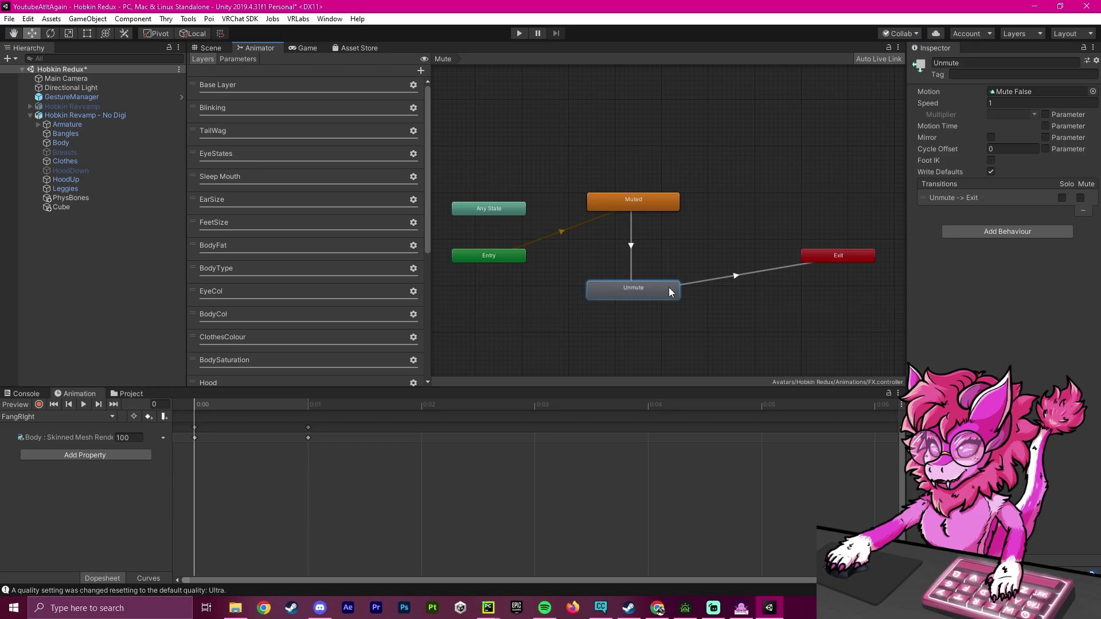
Add a condition to the Muted to Unmute transition and look through the parameters it can use
click(631, 253)
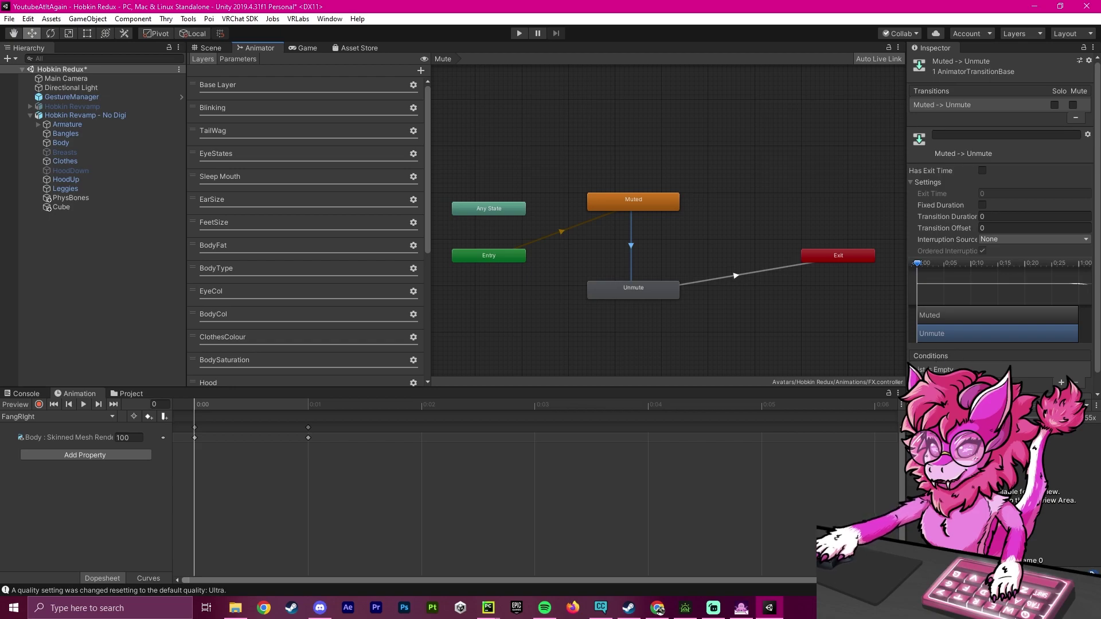
click(1061, 383)
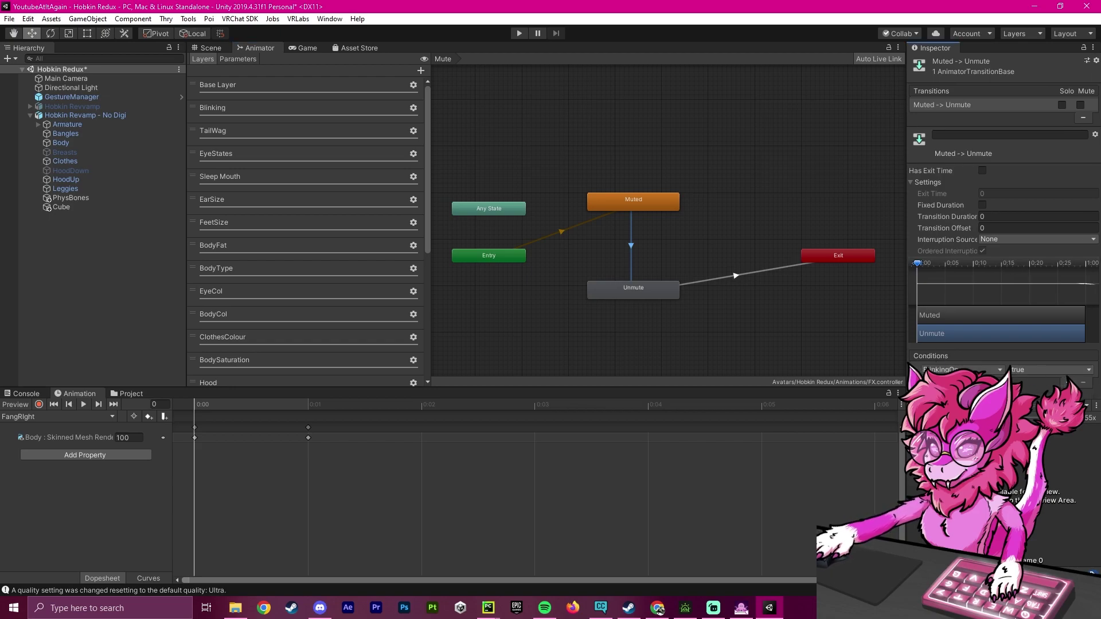
click(961, 368)
click(778, 221)
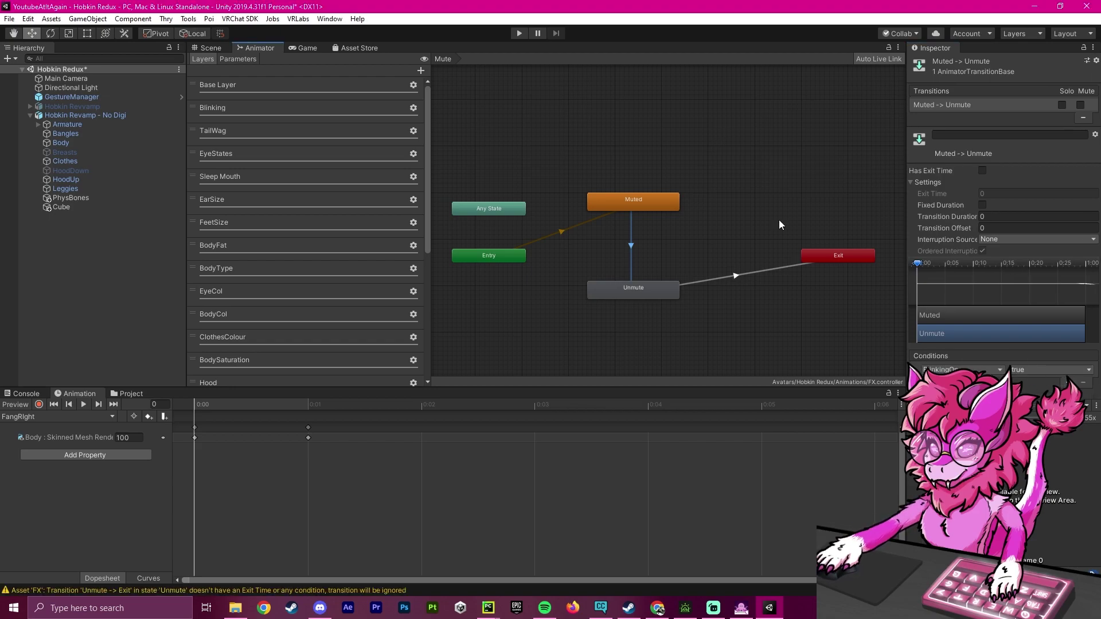
click(1007, 371)
click(962, 369)
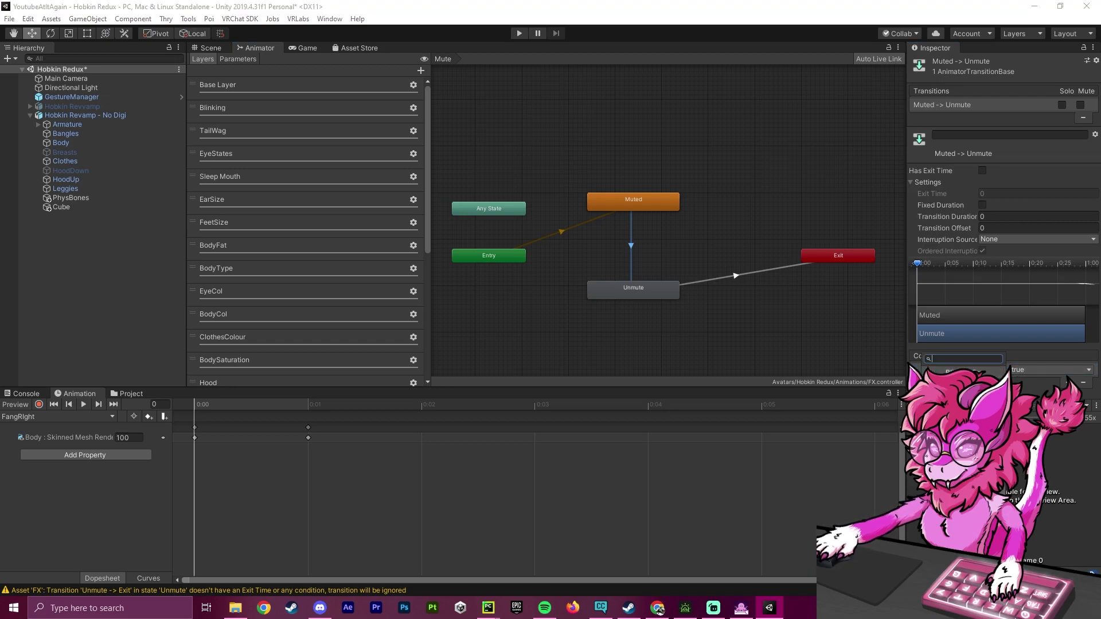
click(832, 325)
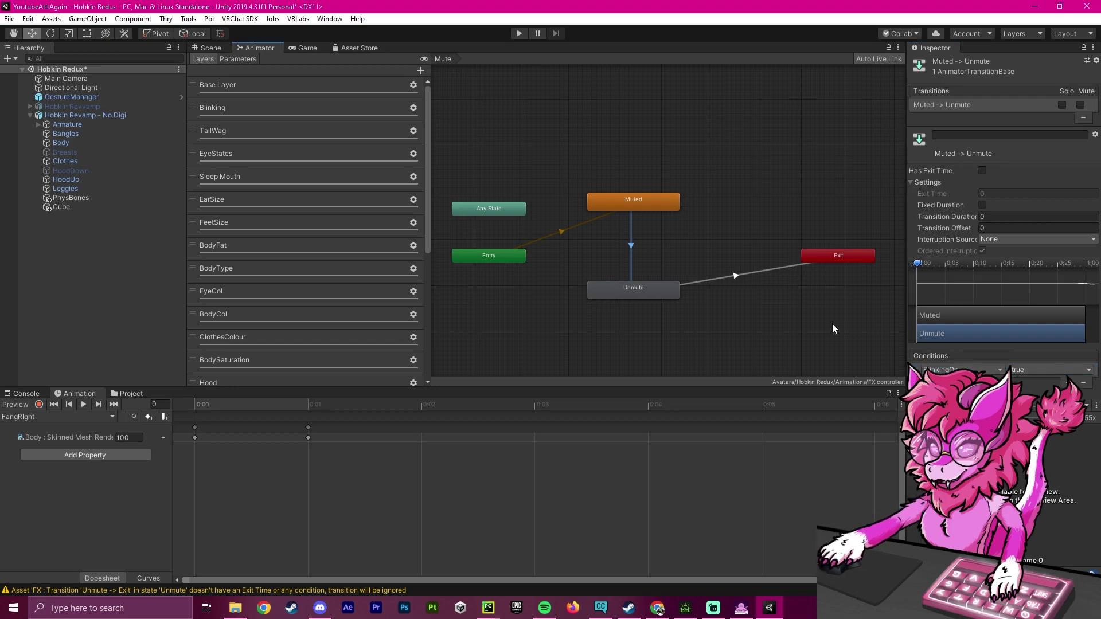
Add a Bool parameter named MuteSelf to the FX animator controller
click(231, 58)
click(418, 70)
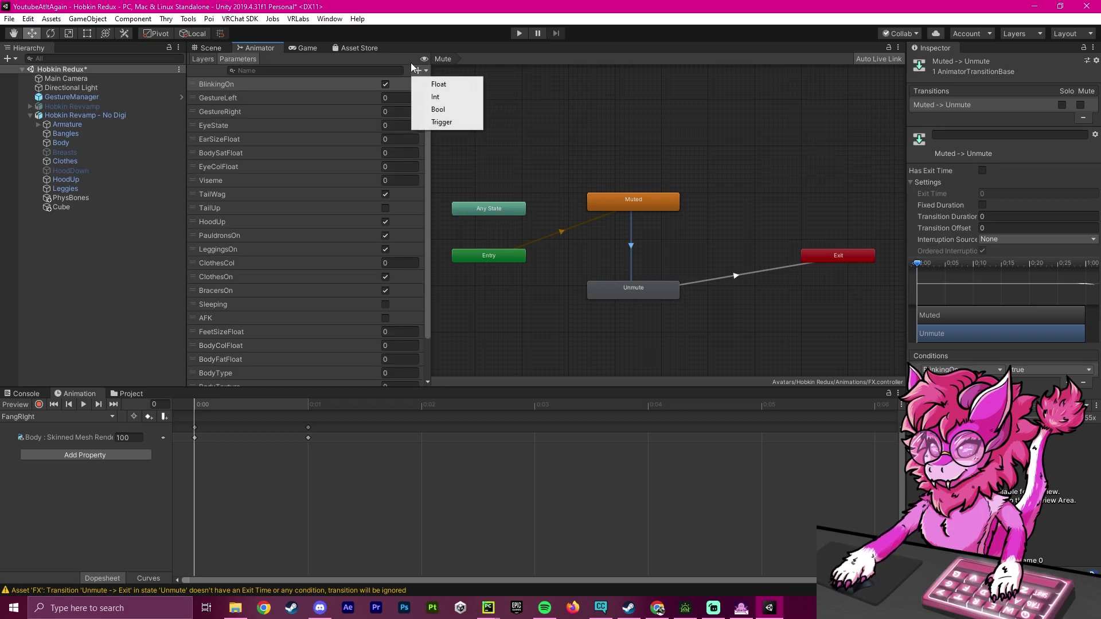
click(437, 109)
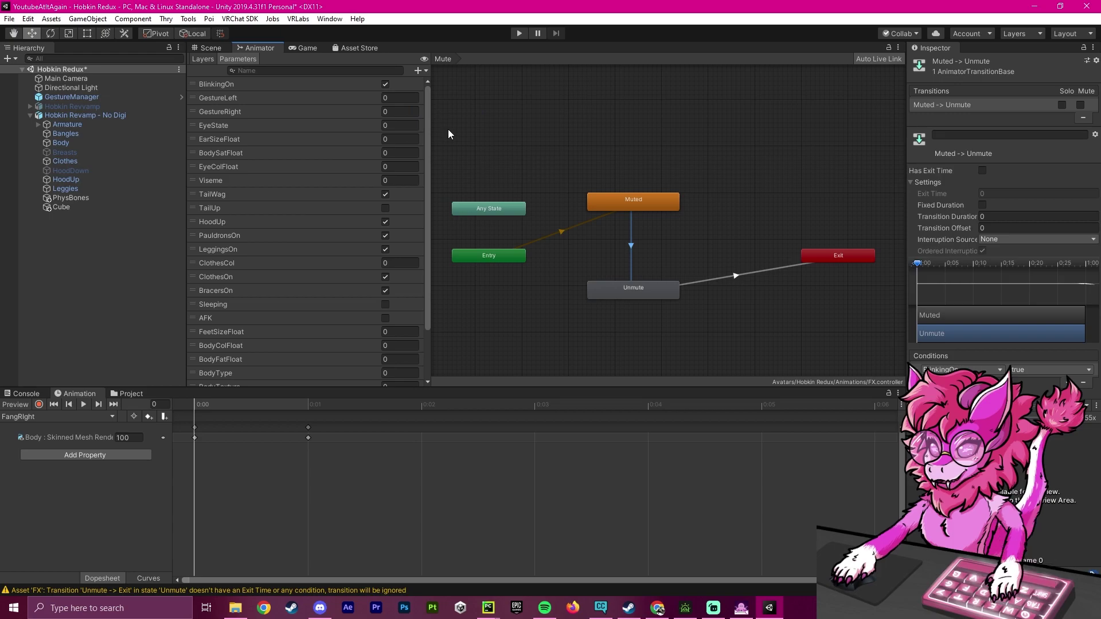
text(MuteSelf)
key(Return)
scroll(263, 323, down, 3)
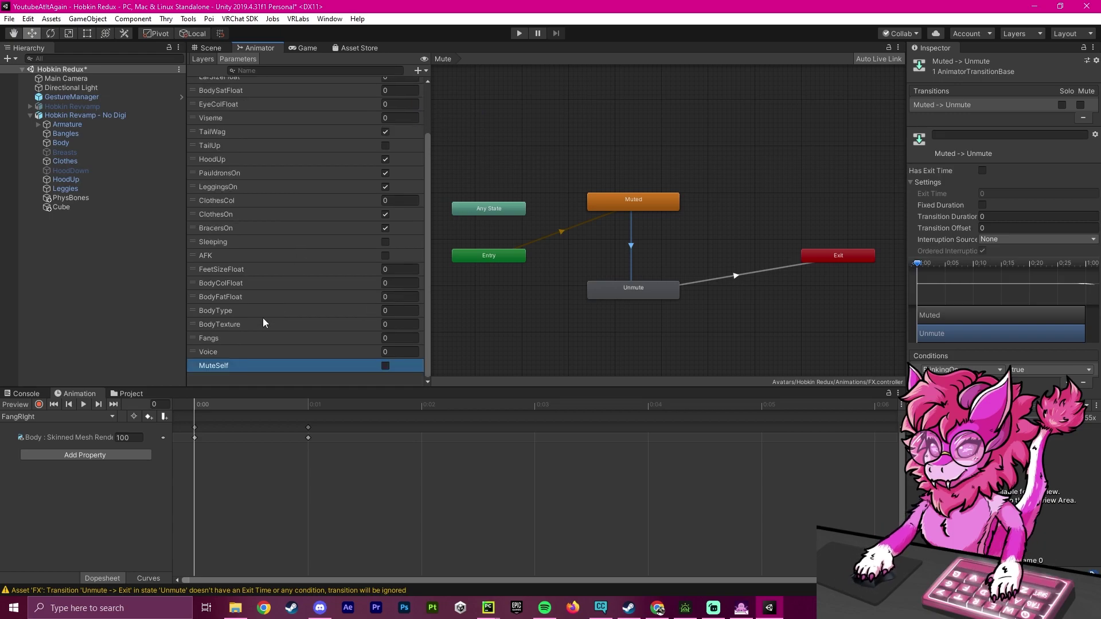
Check the exact spelling and capitalisation of the MuteSelf parameter name
double_click(205, 367)
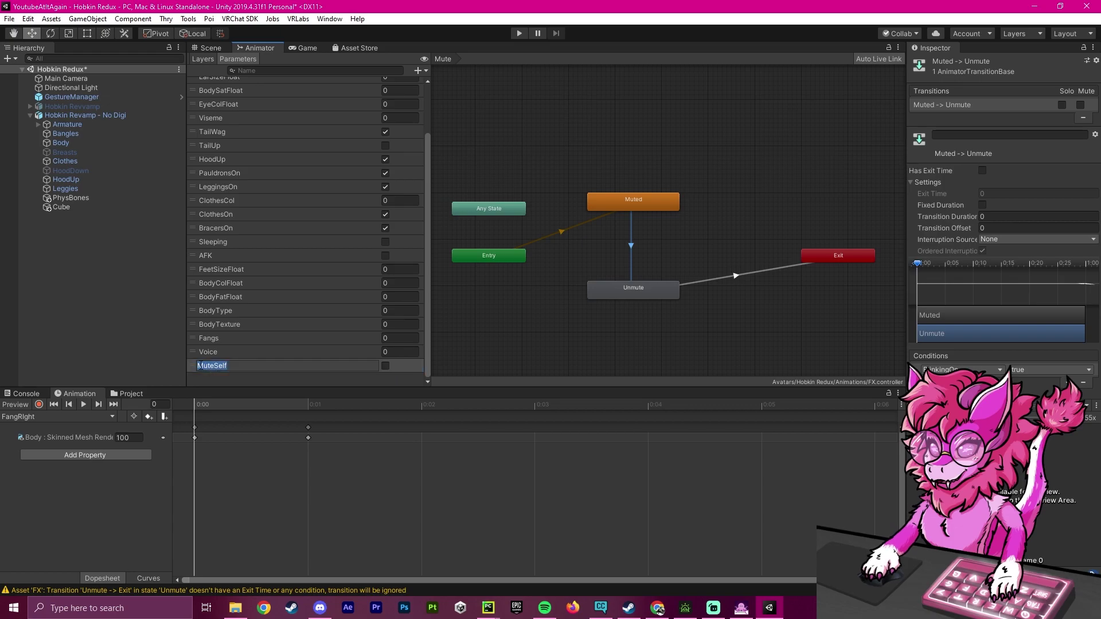
double_click(214, 366)
click(215, 366)
drag(241, 368, 198, 368)
click(248, 369)
key(Return)
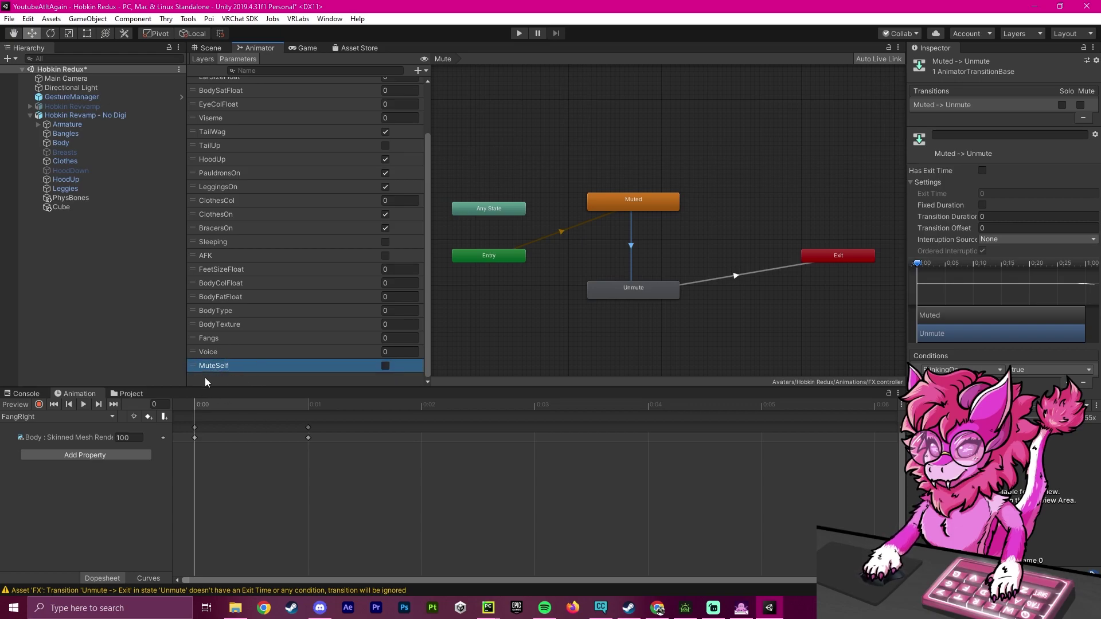
Set the Muted to Unmute transition's condition to MuteSelf being false
click(203, 60)
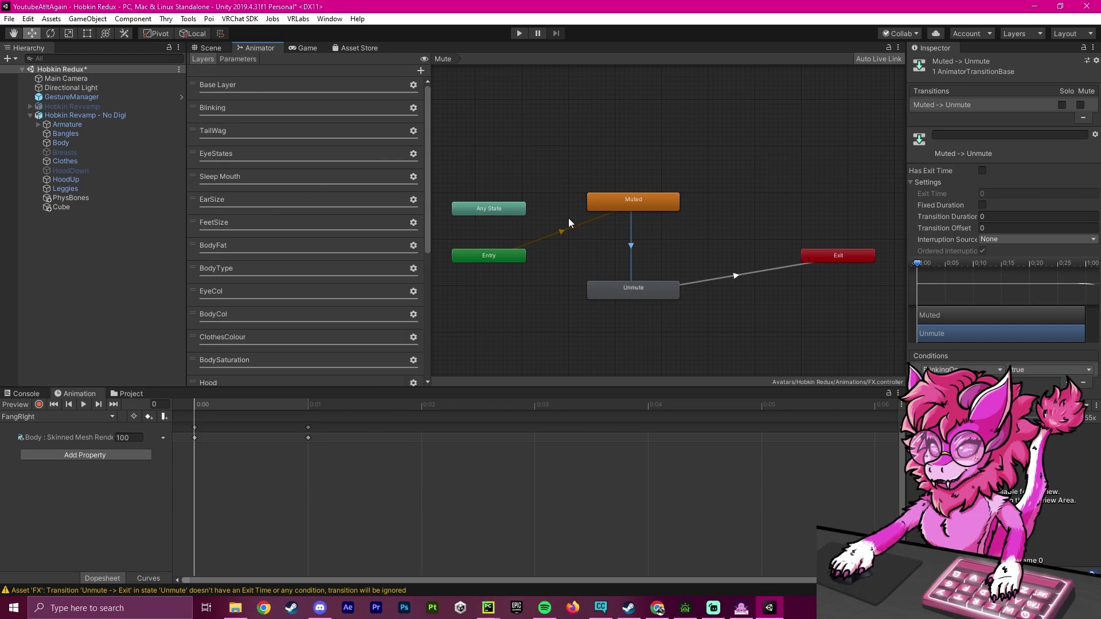
click(616, 232)
click(633, 243)
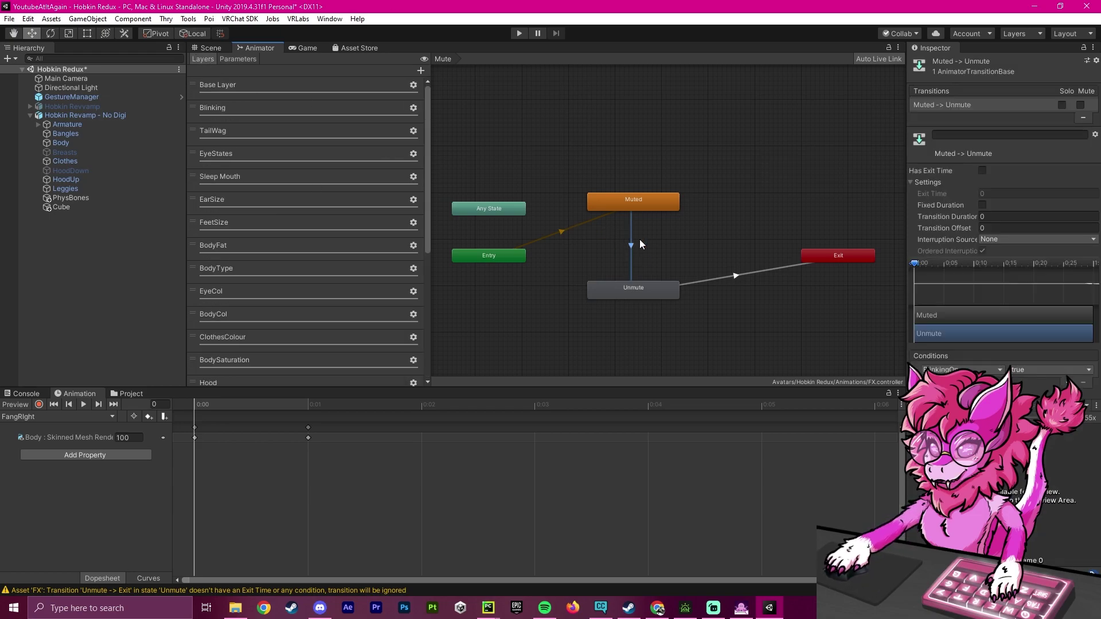
click(946, 369)
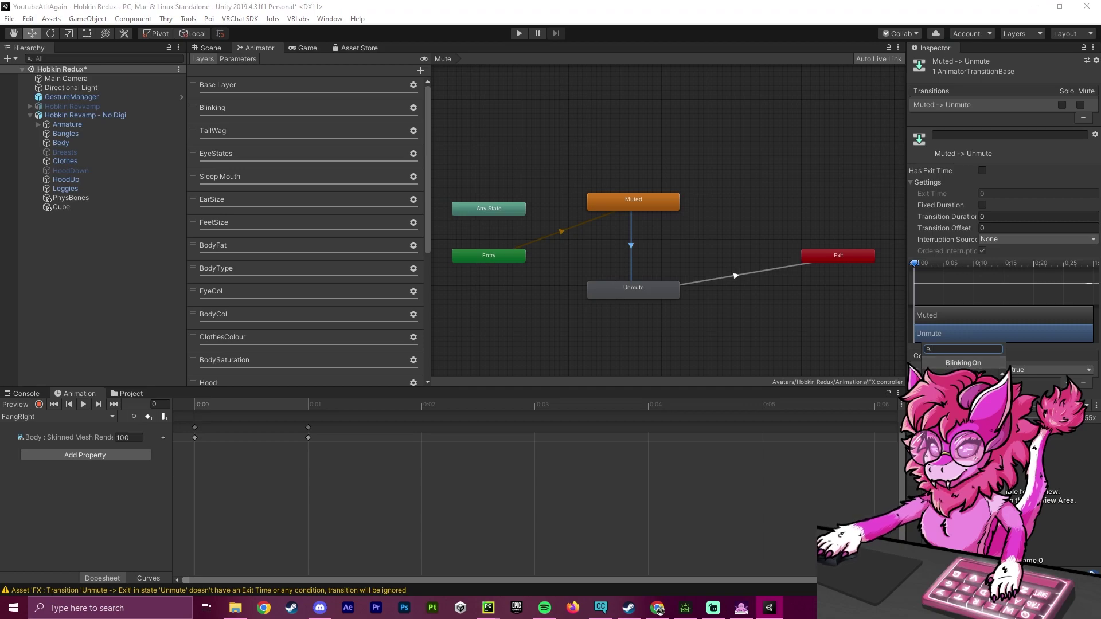
click(951, 435)
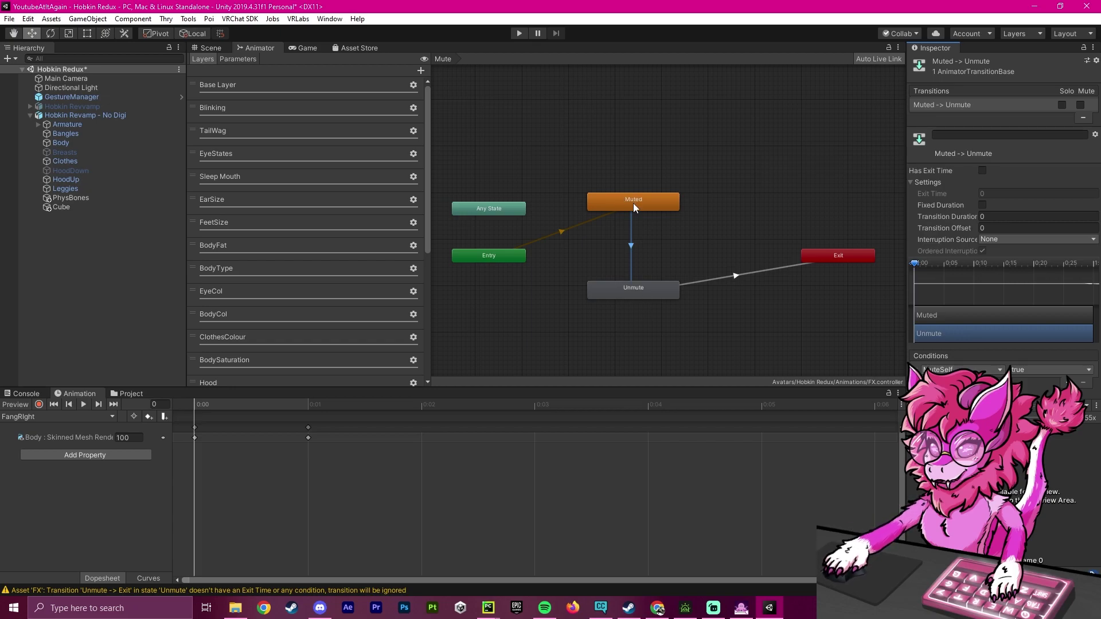
click(1049, 371)
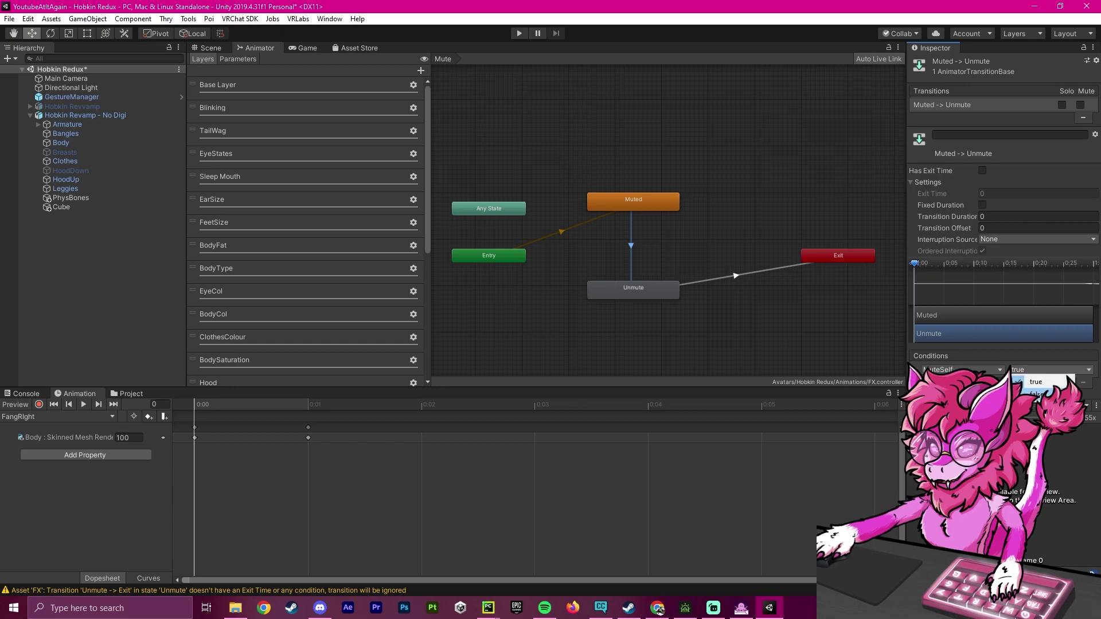
click(1035, 391)
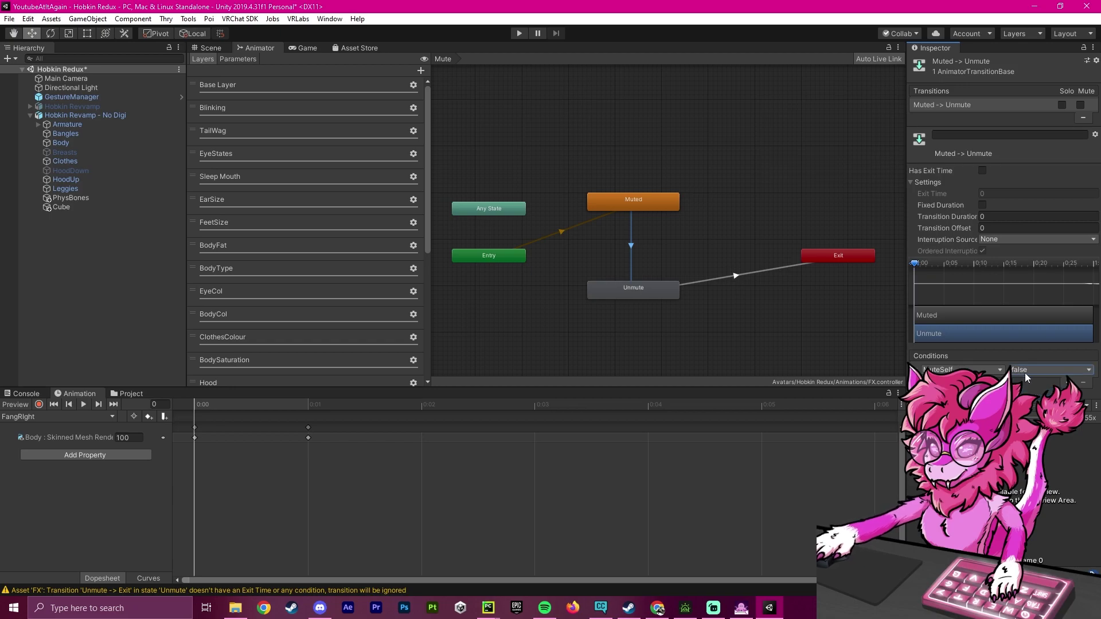
Add a condition to the Unmute to Exit transition that requires MuteSelf to be true
click(631, 294)
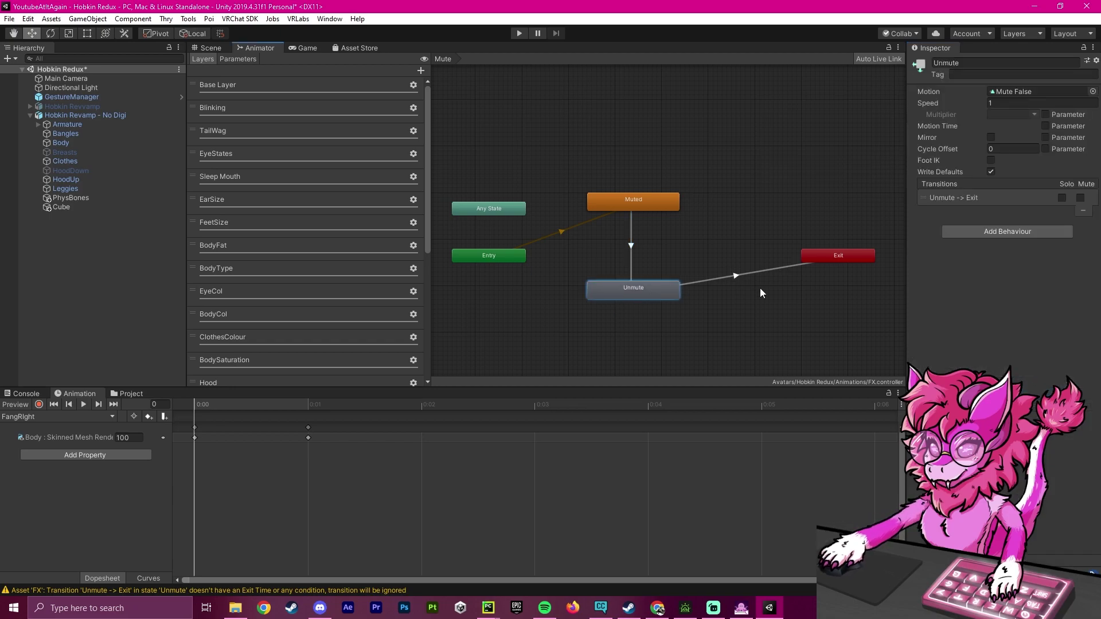
click(757, 272)
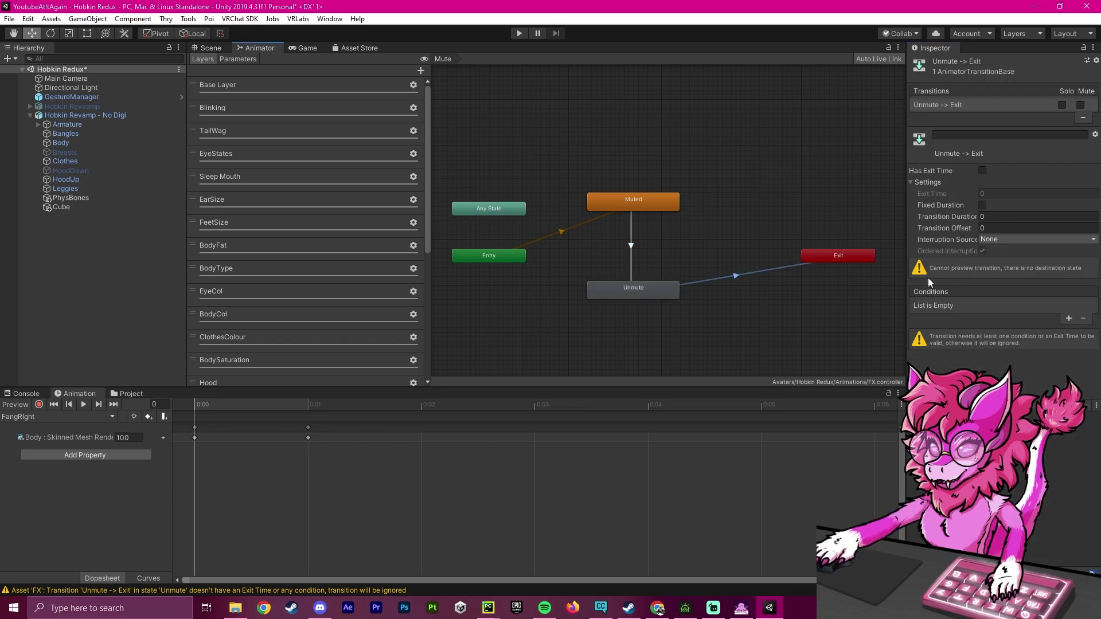
click(1068, 319)
click(961, 305)
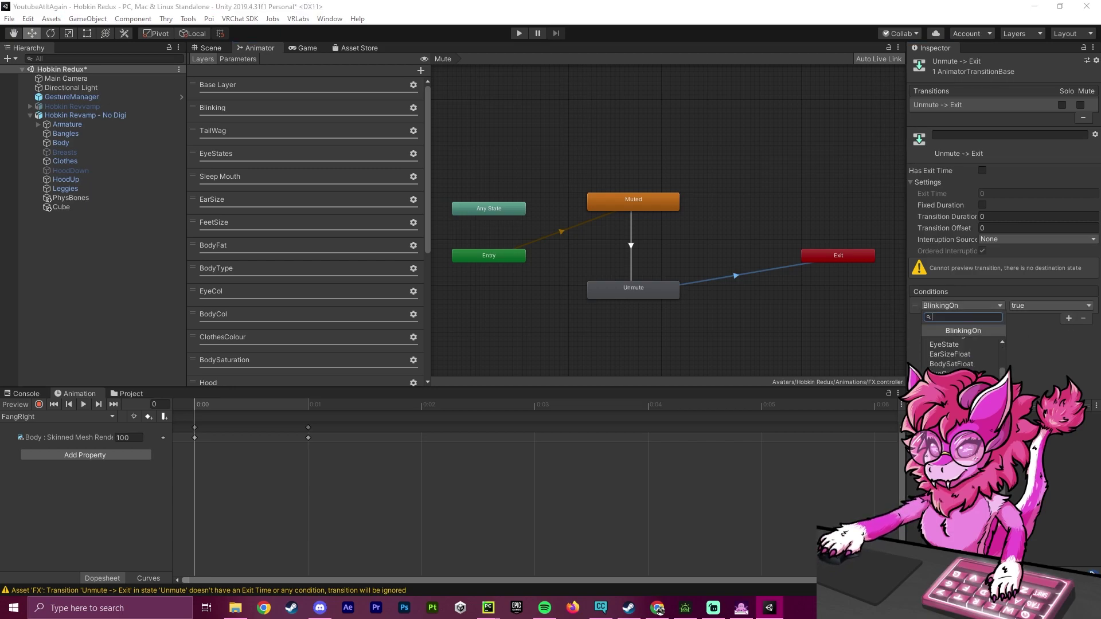
click(952, 424)
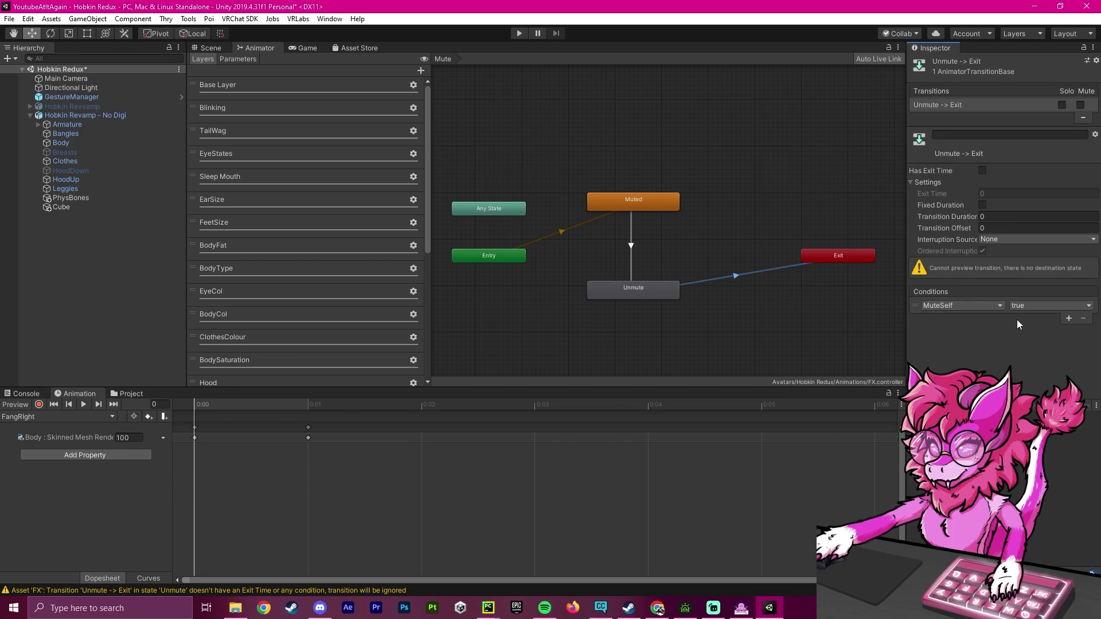
click(786, 239)
click(820, 258)
click(478, 262)
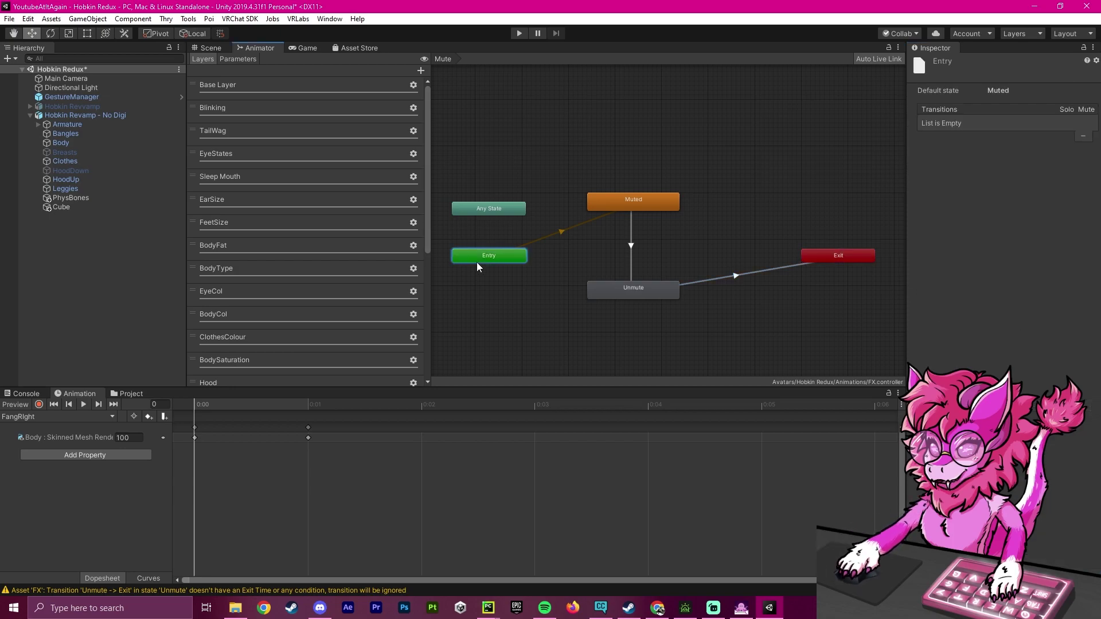
click(630, 206)
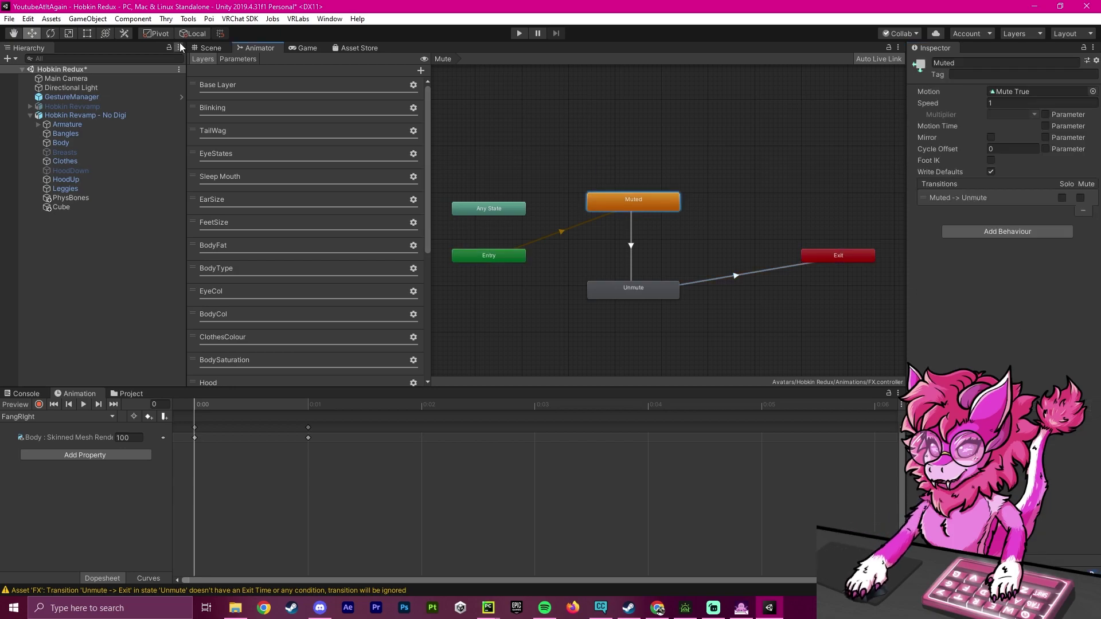
Add a saved Bool parameter named MuteSelf, default off, to the Hobkin Revamp - No Digi avatar's PARAMS expression parameters
click(209, 49)
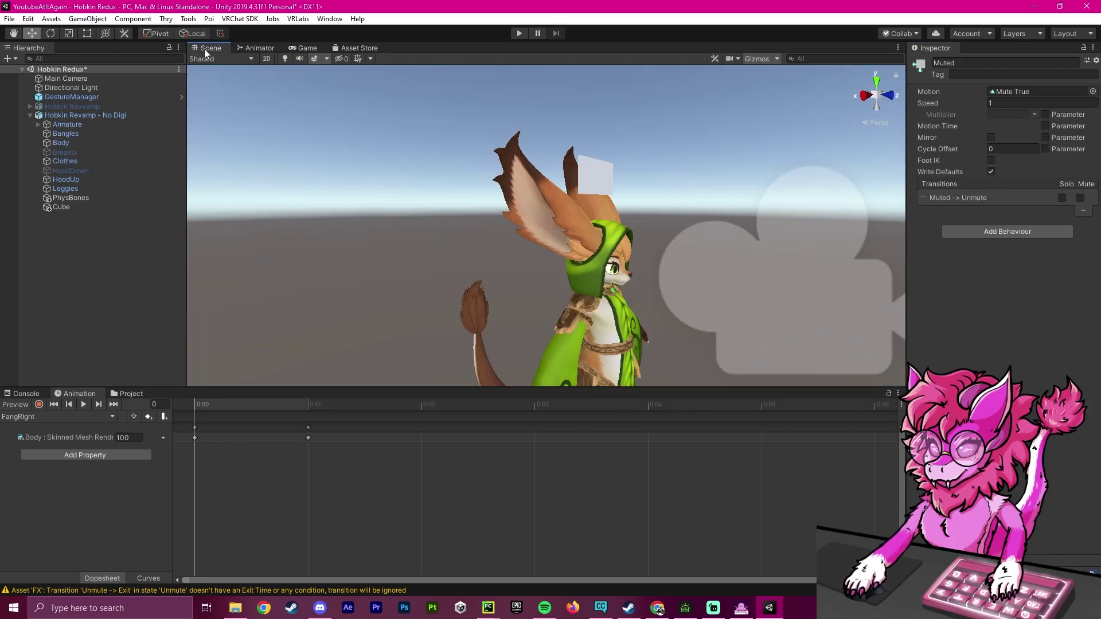
click(67, 116)
scroll(921, 326, down, 10)
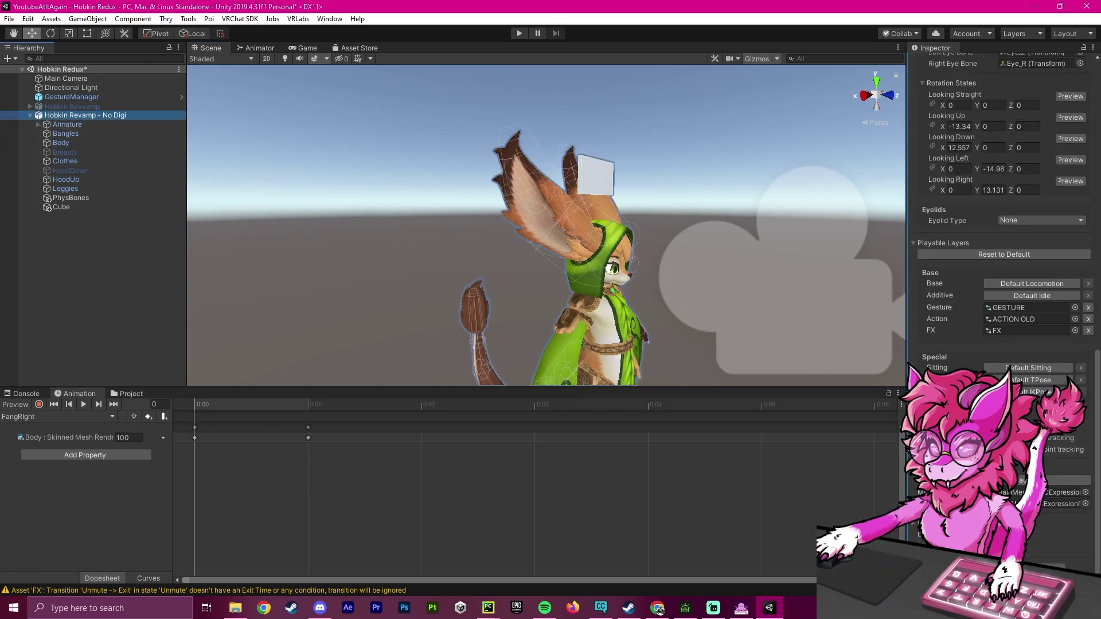
double_click(1041, 504)
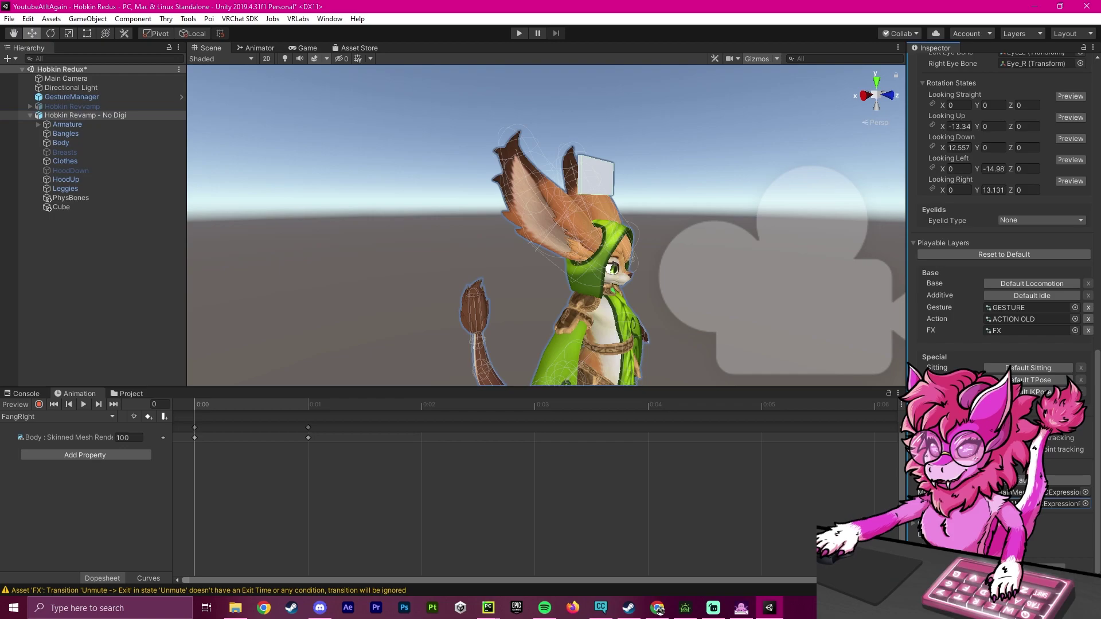
scroll(974, 364, up, 3)
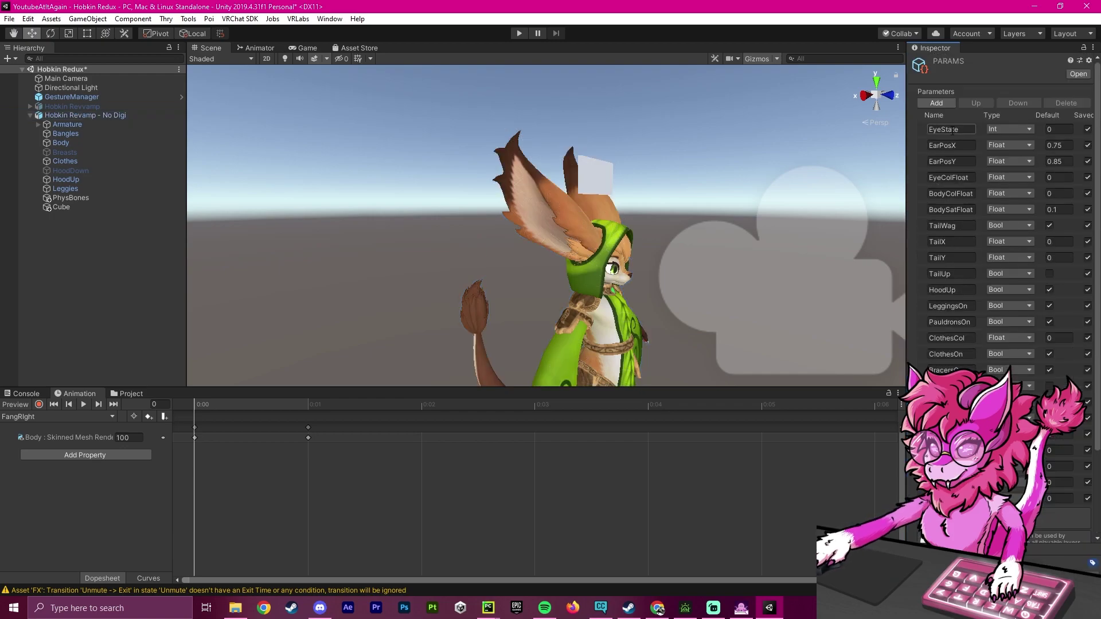
click(932, 104)
scroll(963, 402, down, 4)
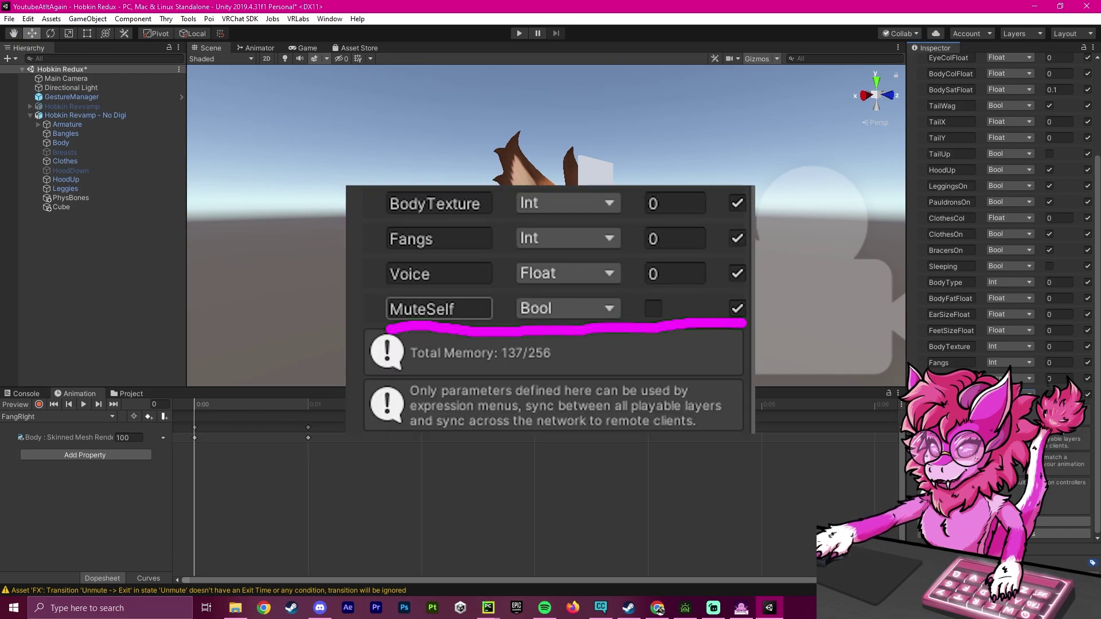
click(576, 128)
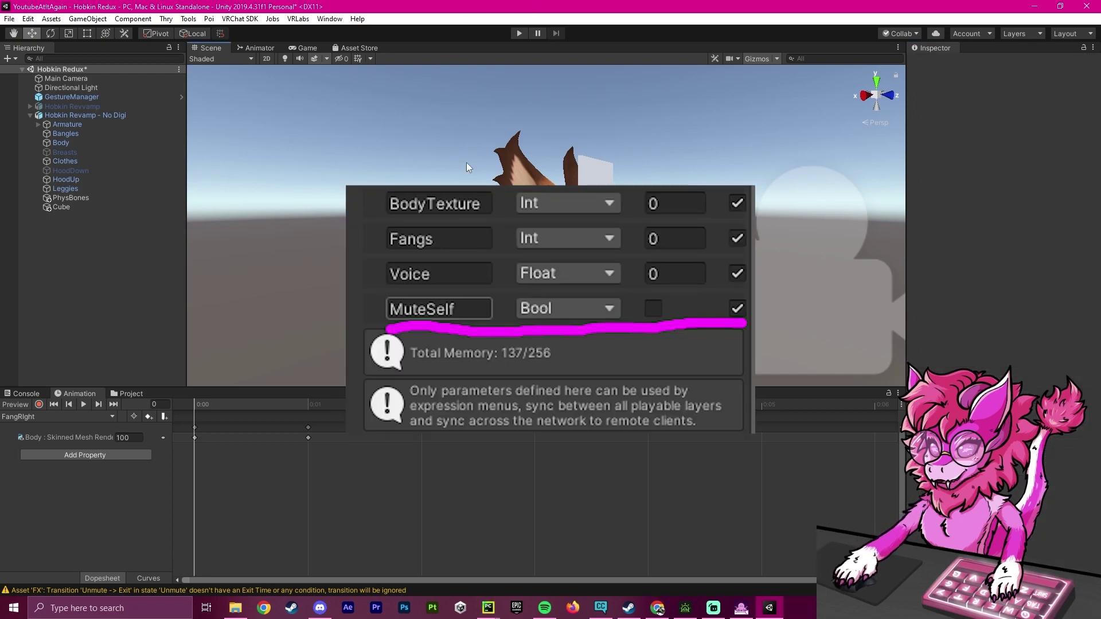
Start Play mode and bring up the avatar parameters in GestureManager's debug view
click(518, 34)
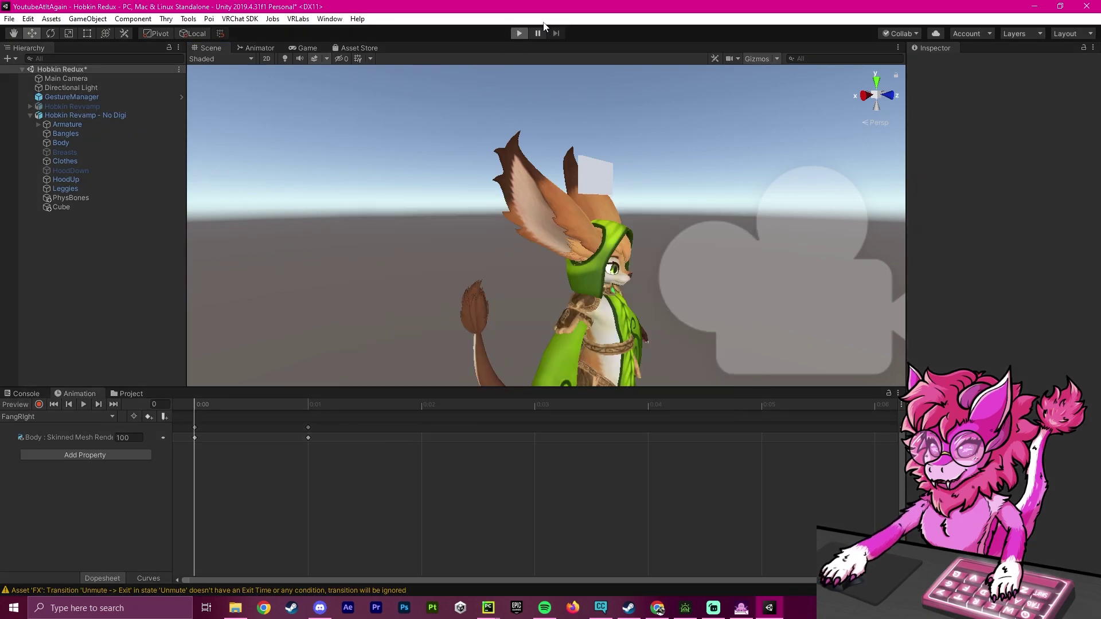
click(54, 97)
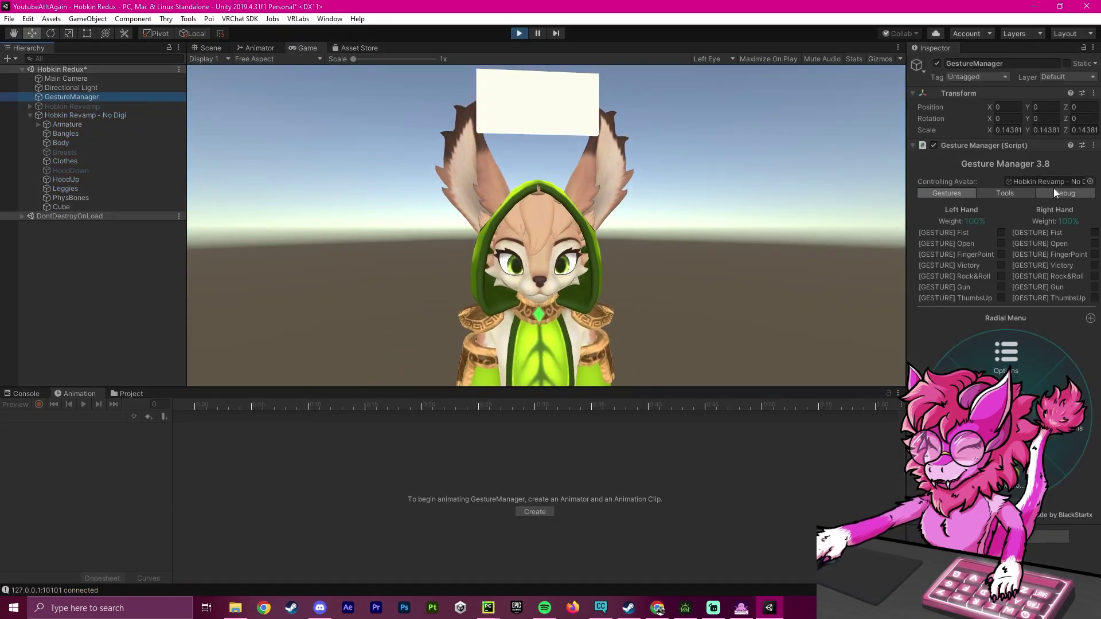
click(1055, 191)
scroll(1041, 366, down, 10)
scroll(1042, 367, down, 5)
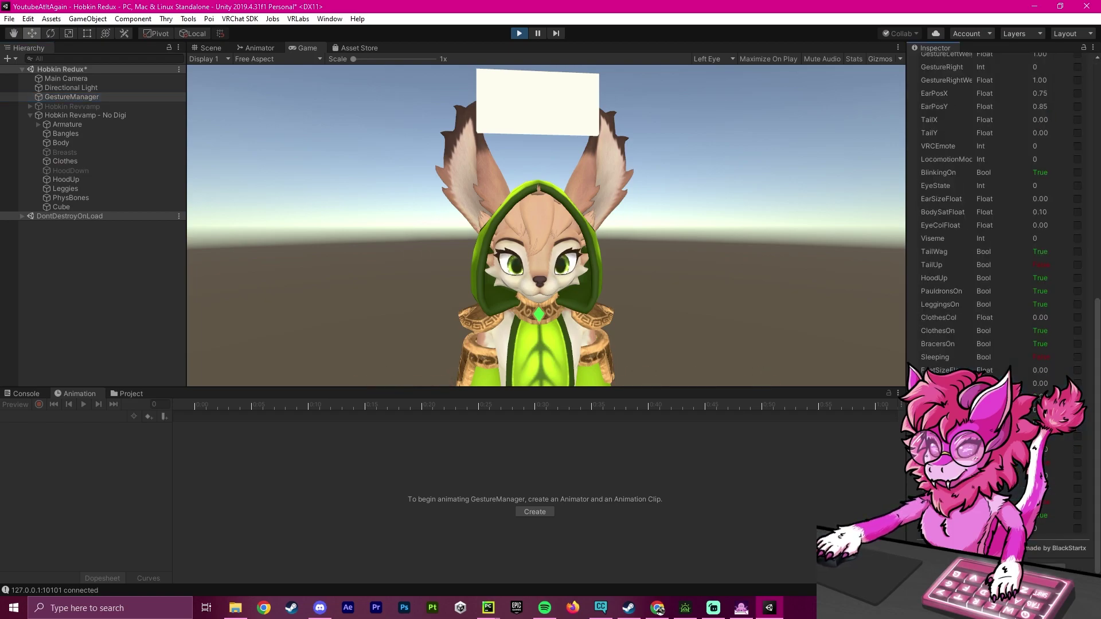
Toggle MuteSelf twice to test the cube's visibility, and inspect the avatar in the Scene view
click(1079, 464)
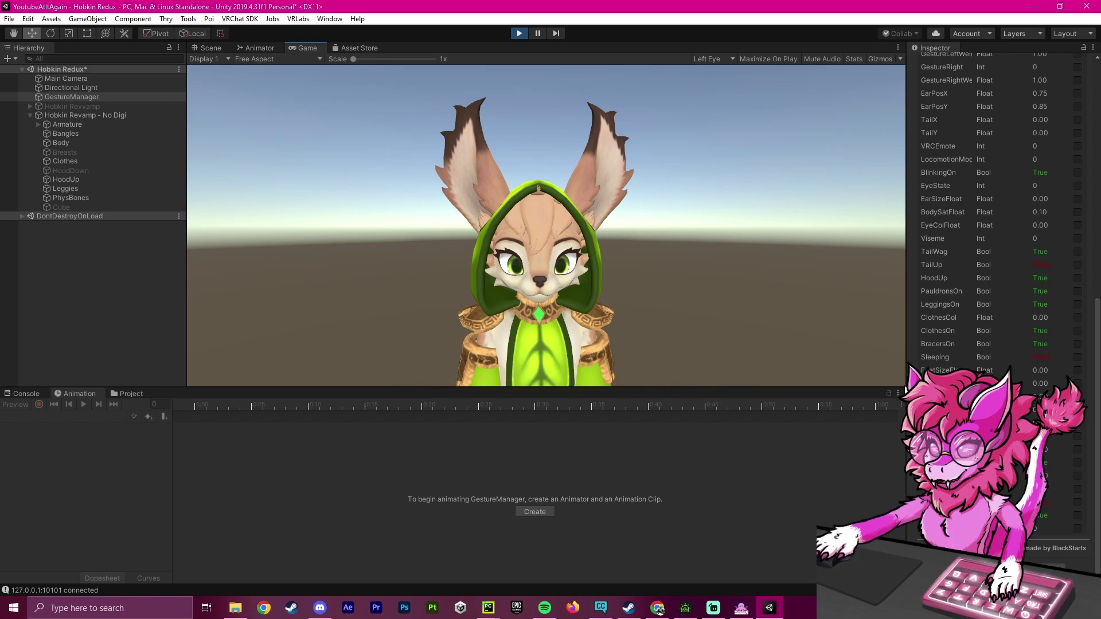
click(1078, 463)
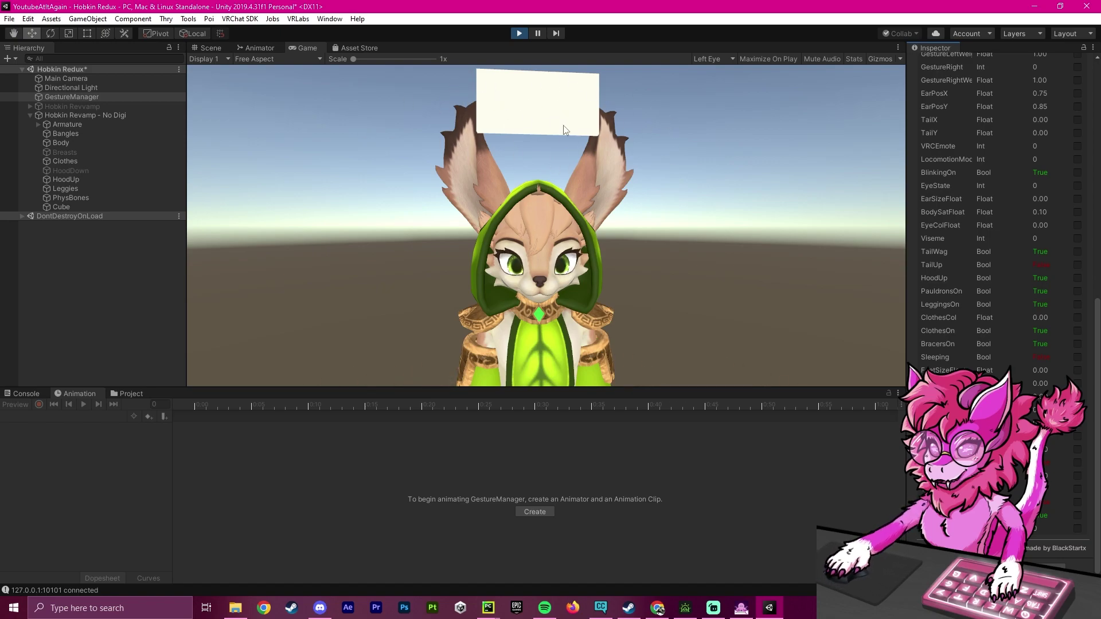
click(215, 47)
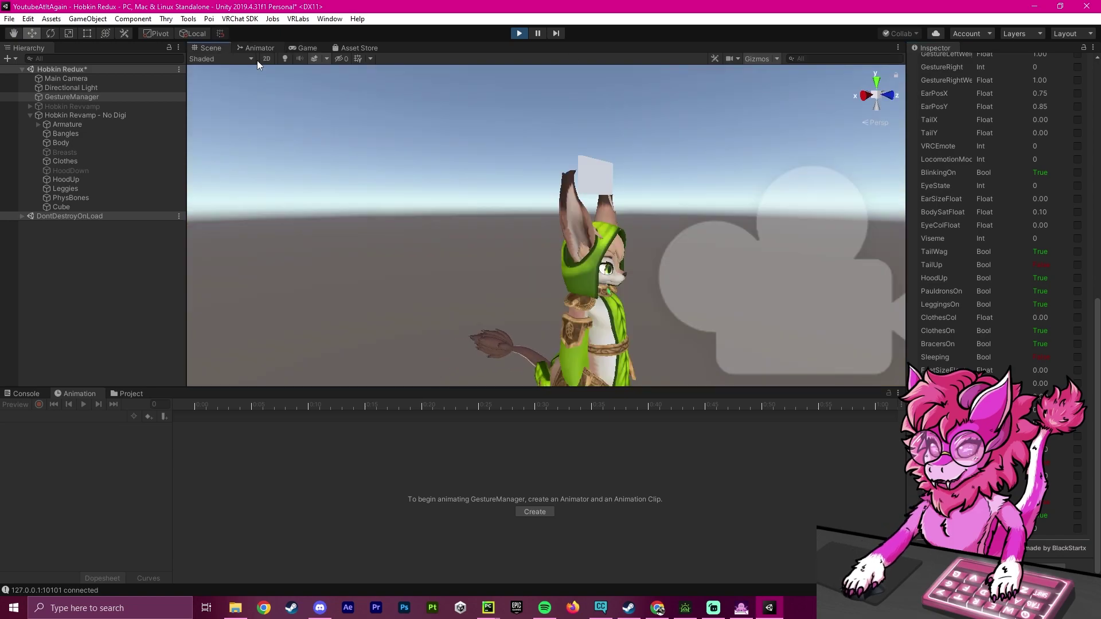
right_drag(542, 257, 474, 250)
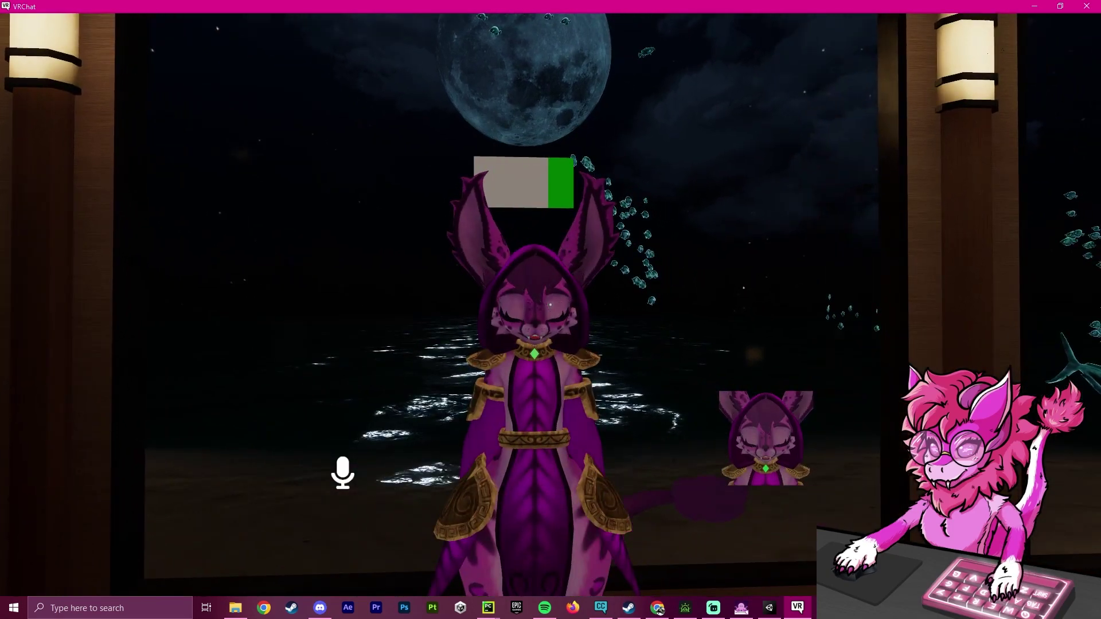
In VRChat, mute the microphone and check the avatar's mute indicator in the mirror from near and far
key(Escape)
click(383, 502)
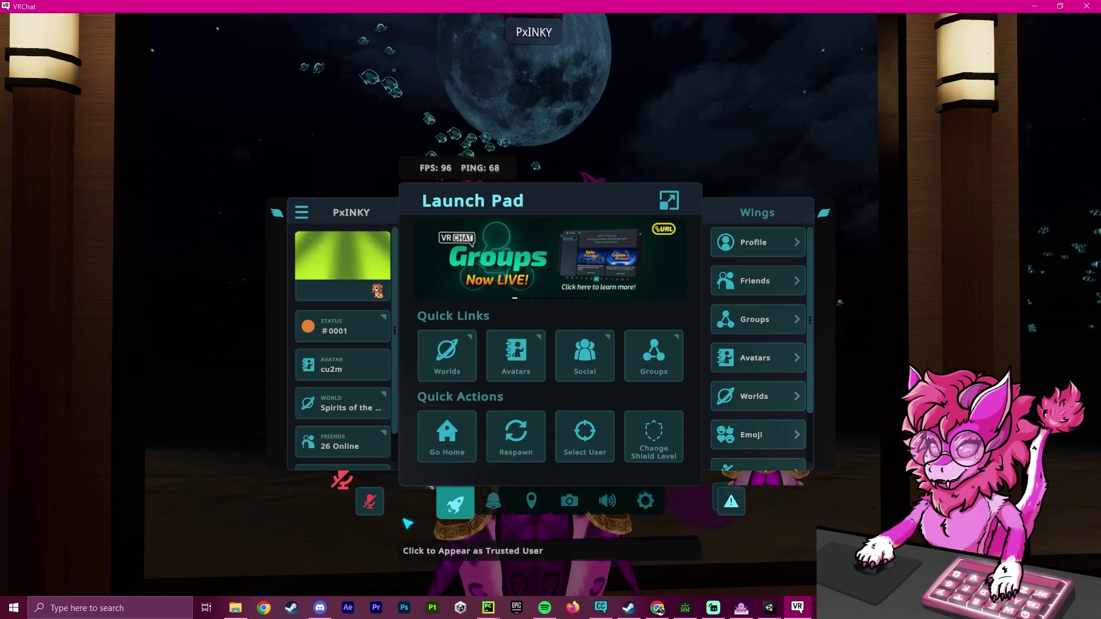
key(Escape)
key(w)
key(s)
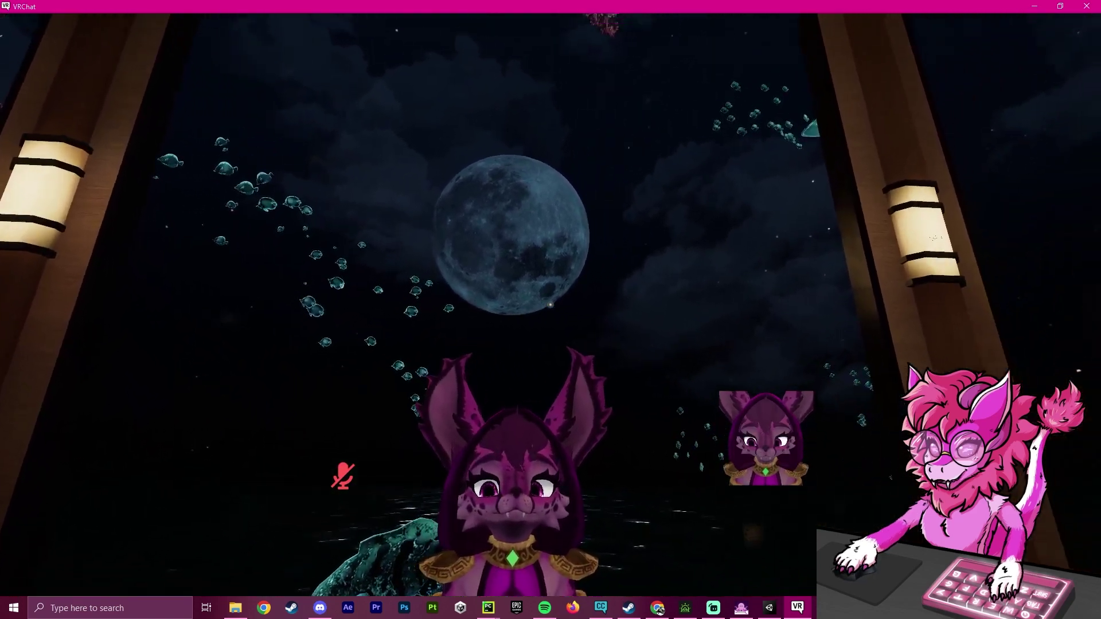
key(w)
key(s)
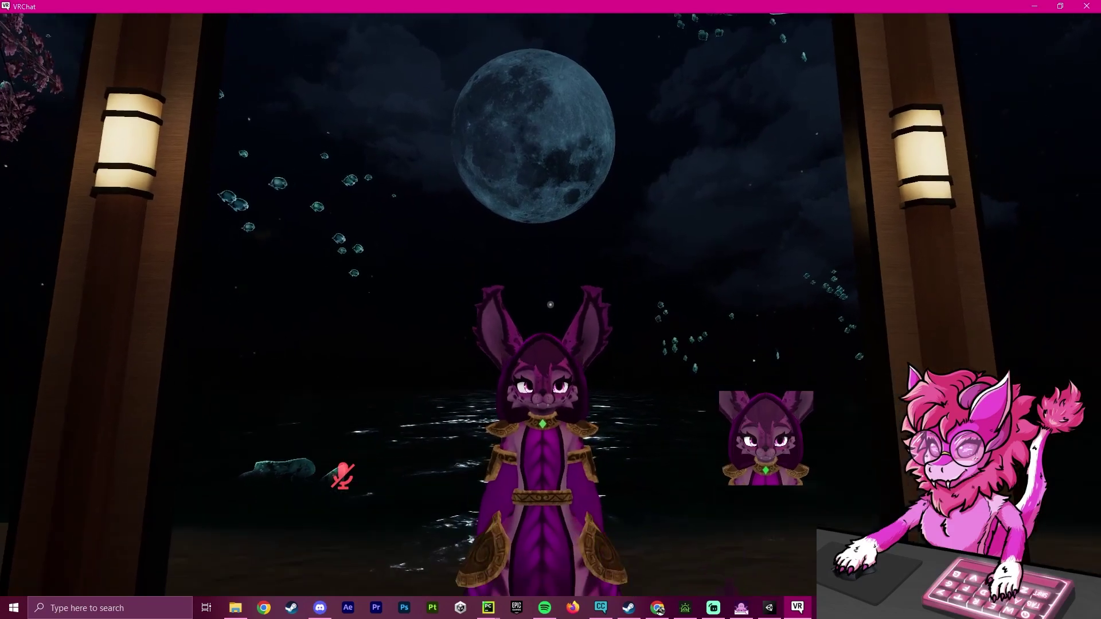
Unmute the microphone and check the indicator above the avatar's head in the mirror while moving around
key(w)
key(v)
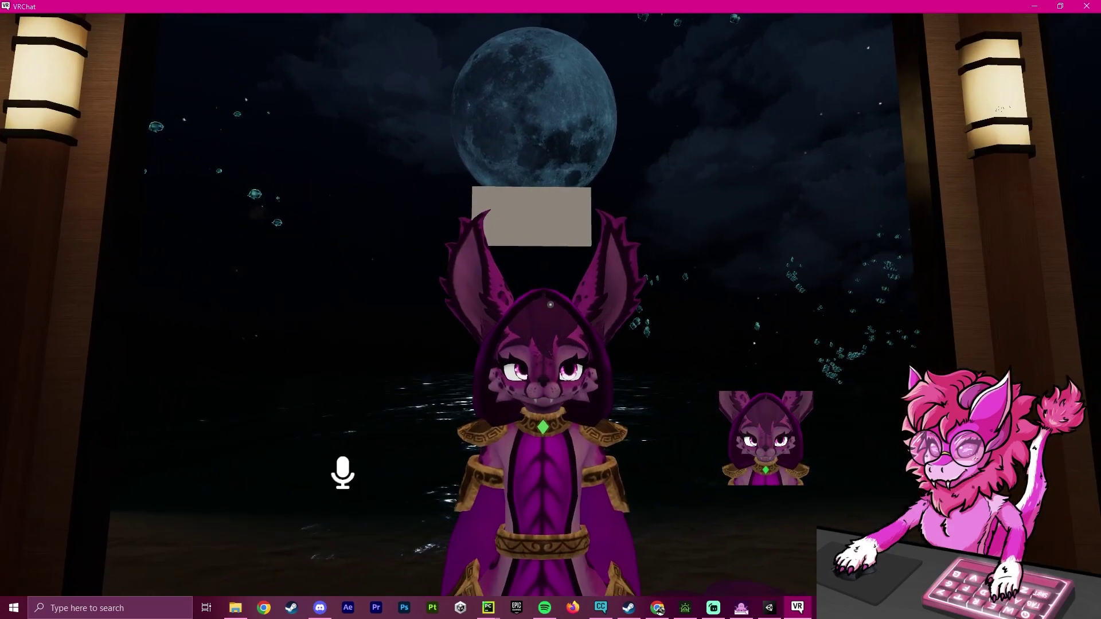
key(s)
key(w)
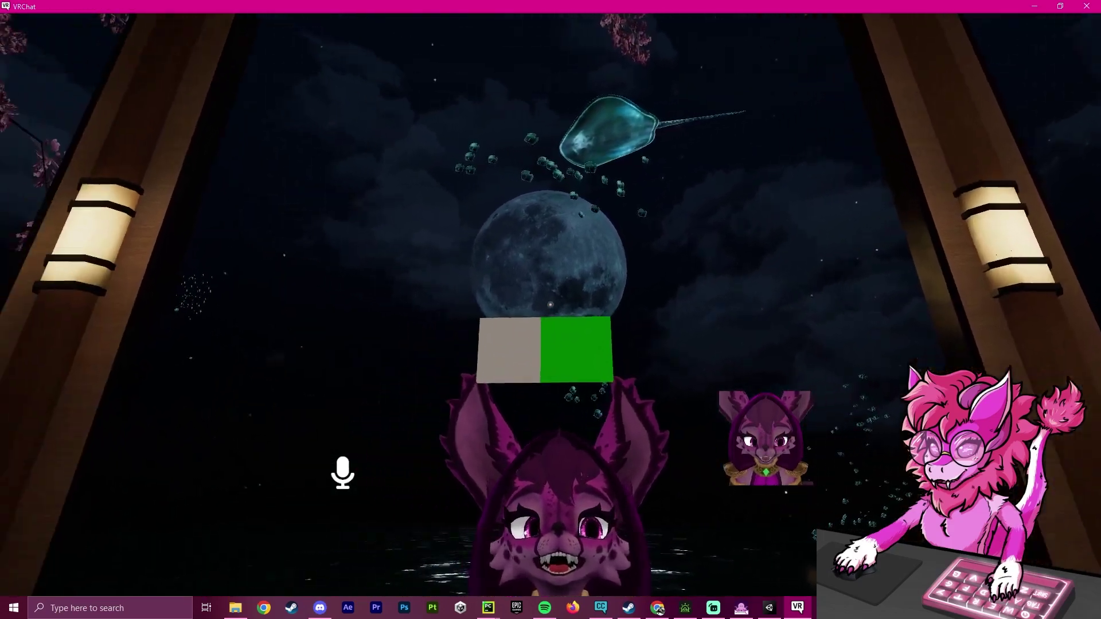
key(s)
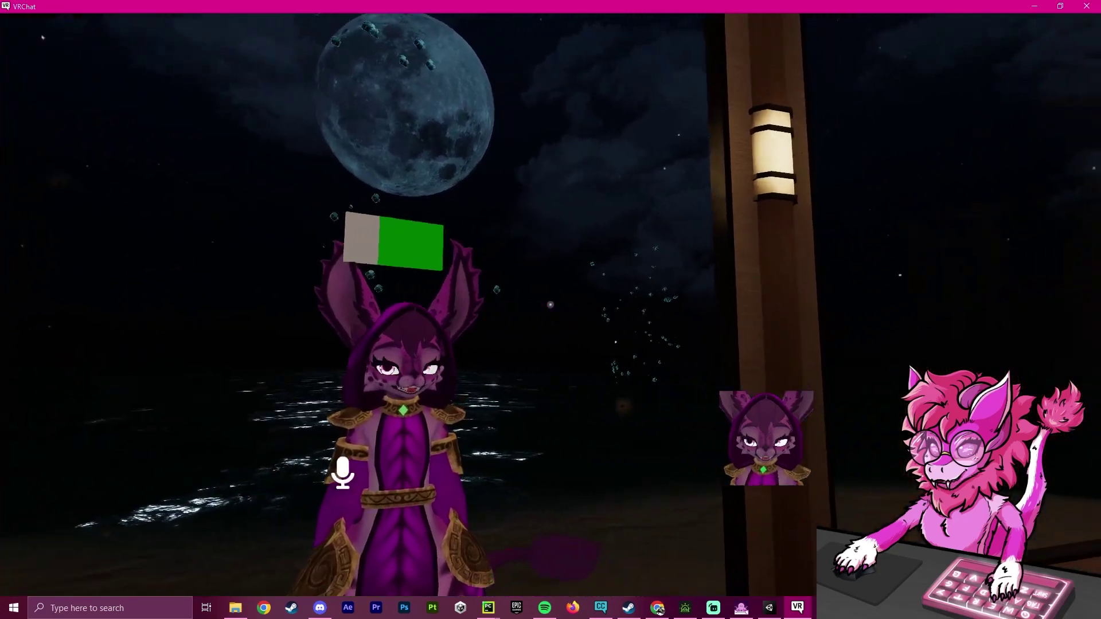
key(w)
Mute the microphone again and recheck the indicator in the mirror while moving and jumping
key(Escape)
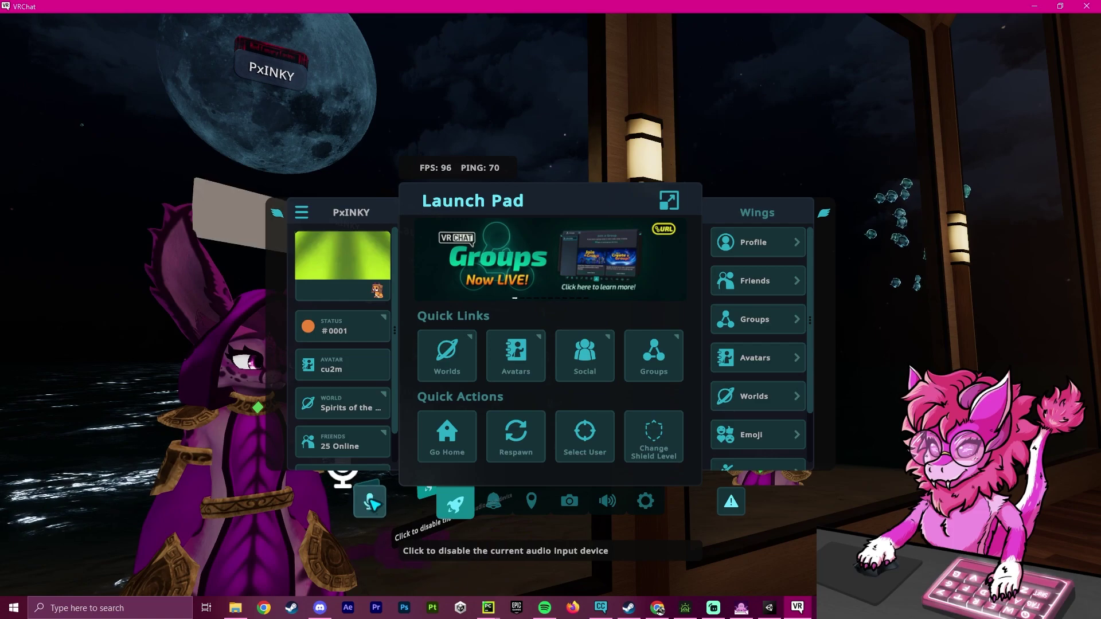
click(376, 502)
key(Escape)
key(w)
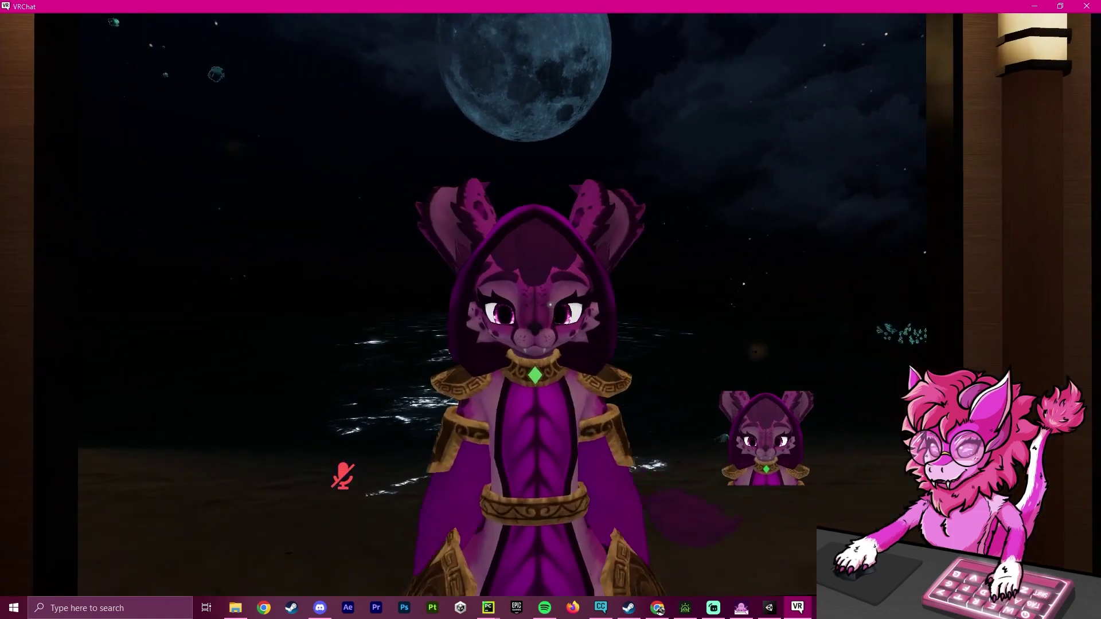
key(s)
key(space)
key(w)
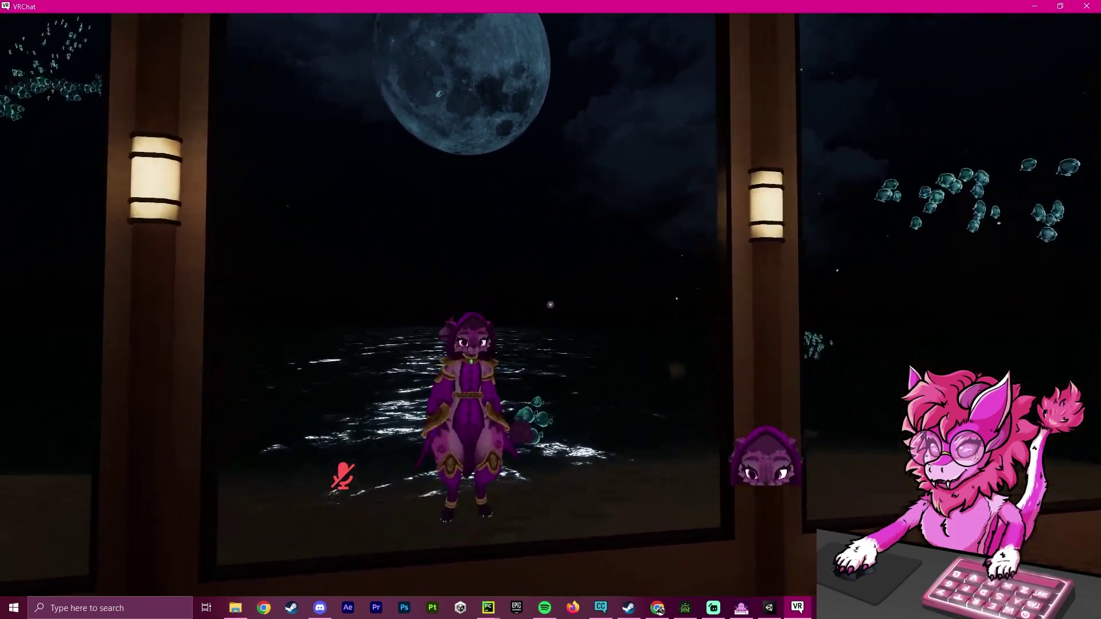
key(w)
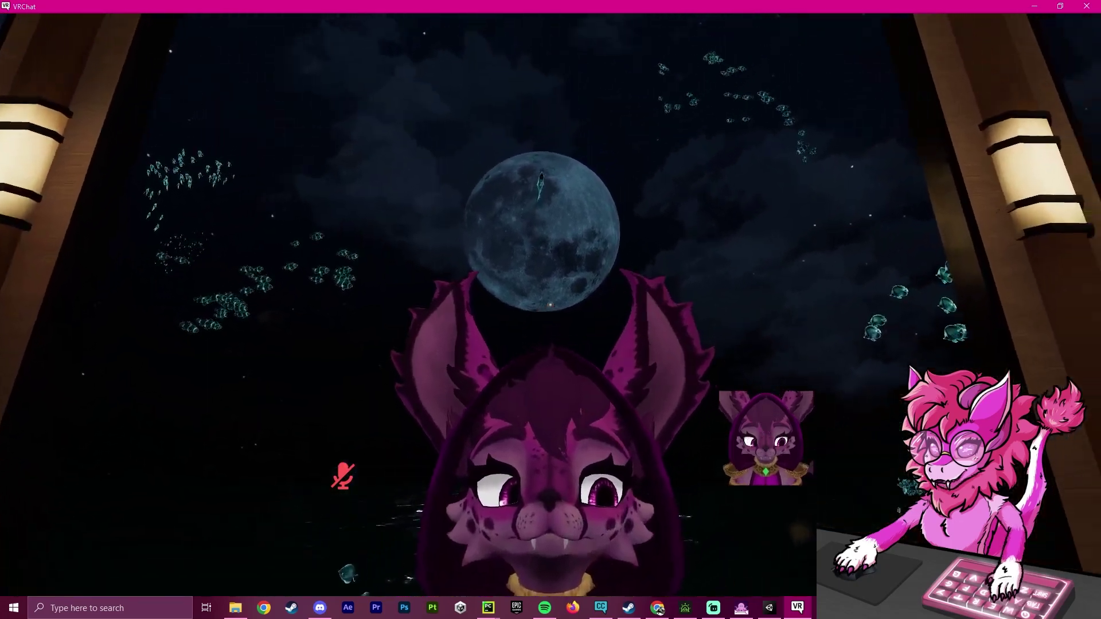
Unmute the microphone and check the indicator cube in the mirror from far, from near and at an angle
key(s)
key(v)
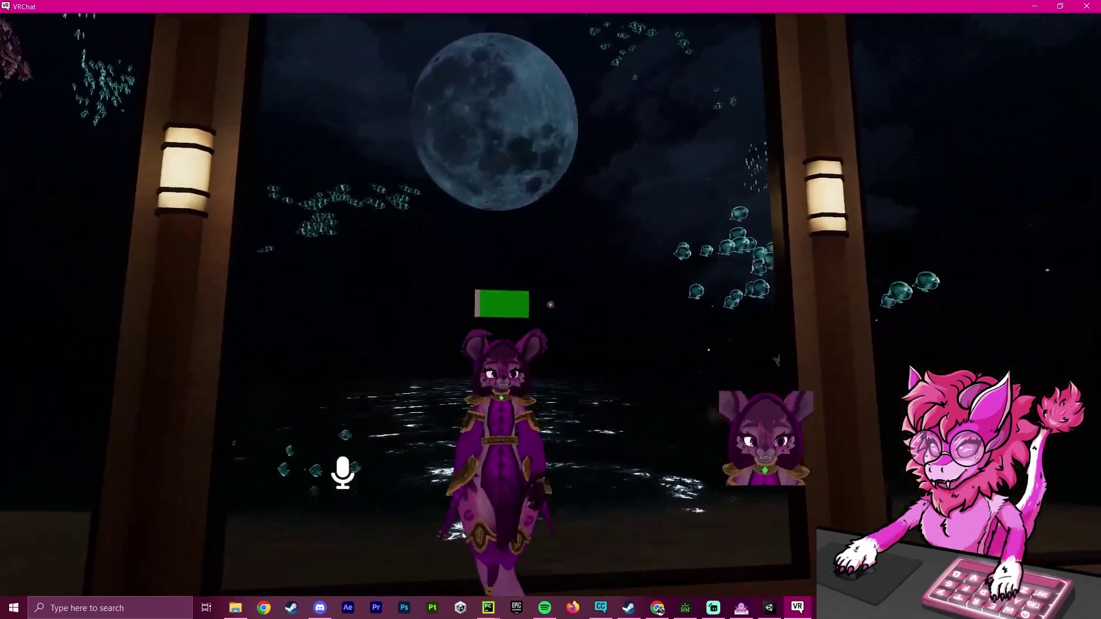
key(w)
key(w)
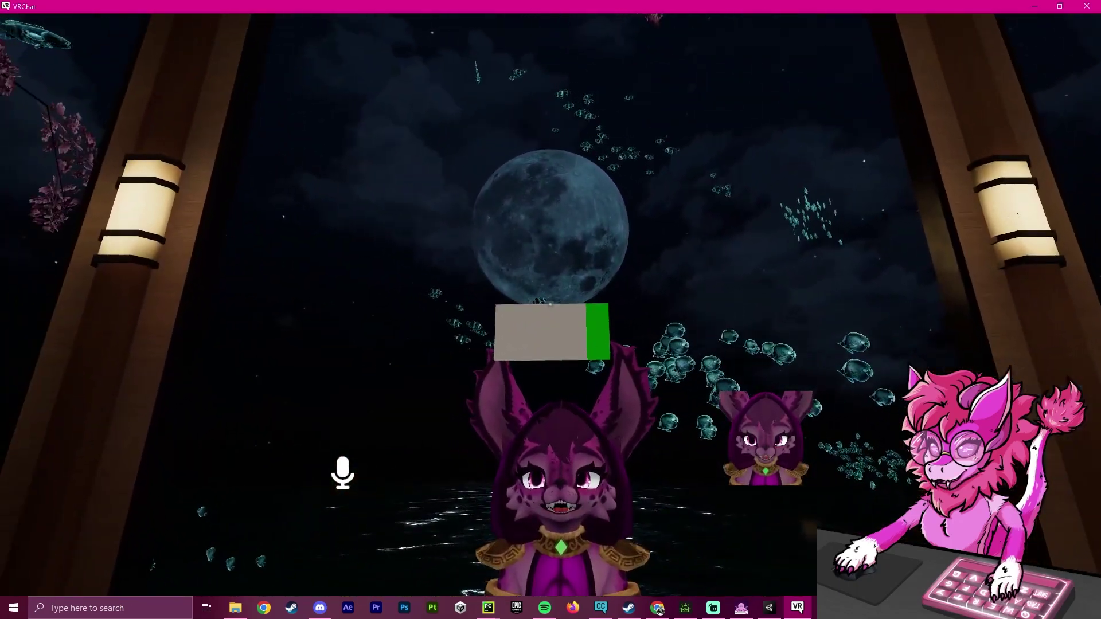
key(s)
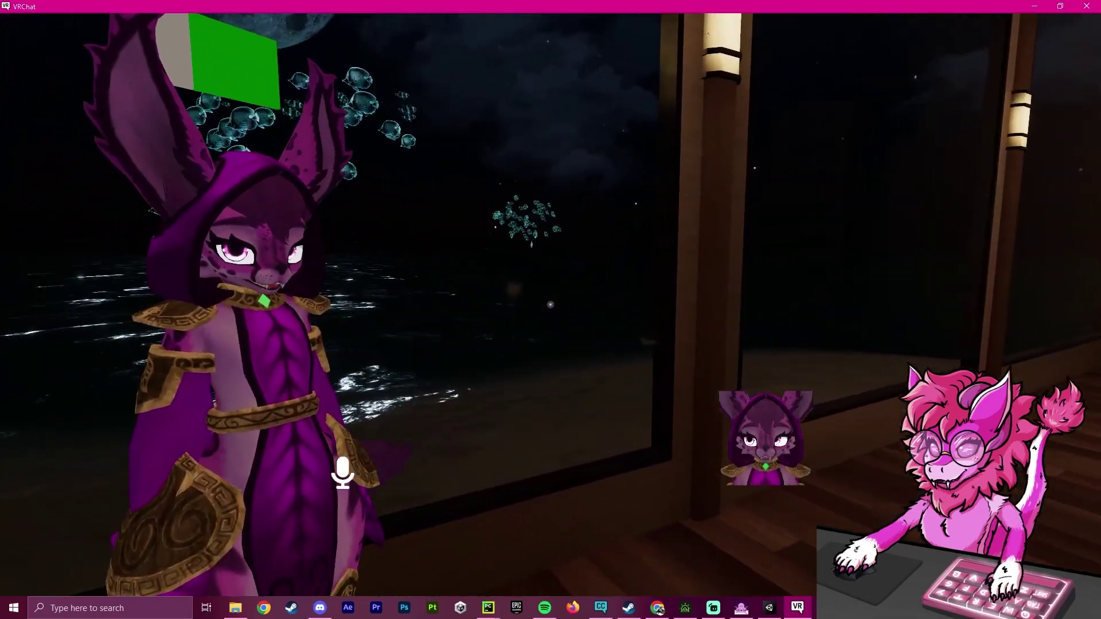
key(d)
key(w)
key(s)
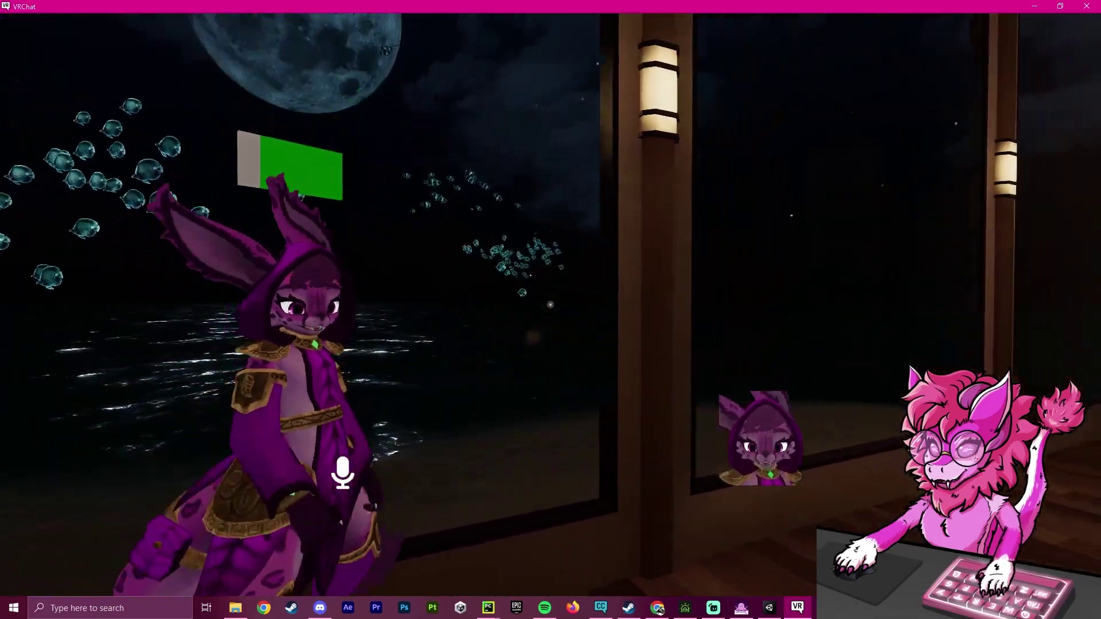
Examine the cube's position above the avatar's head in the mirror while walking back and forth and looking up
key(w)
key(s)
key(w)
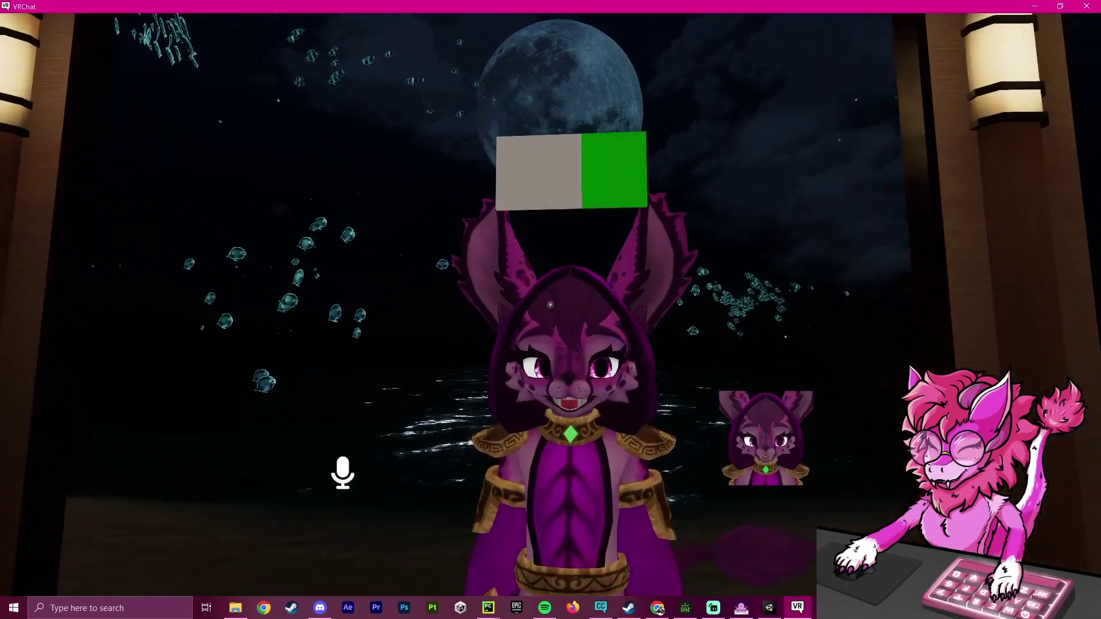
key(w)
key(s)
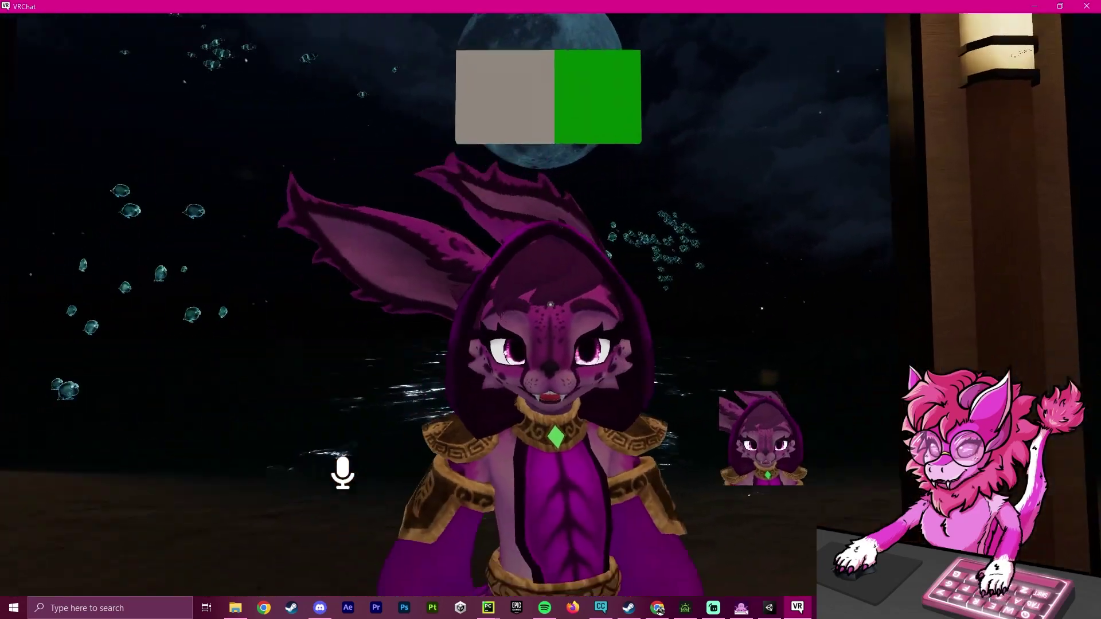
key(s)
key(w)
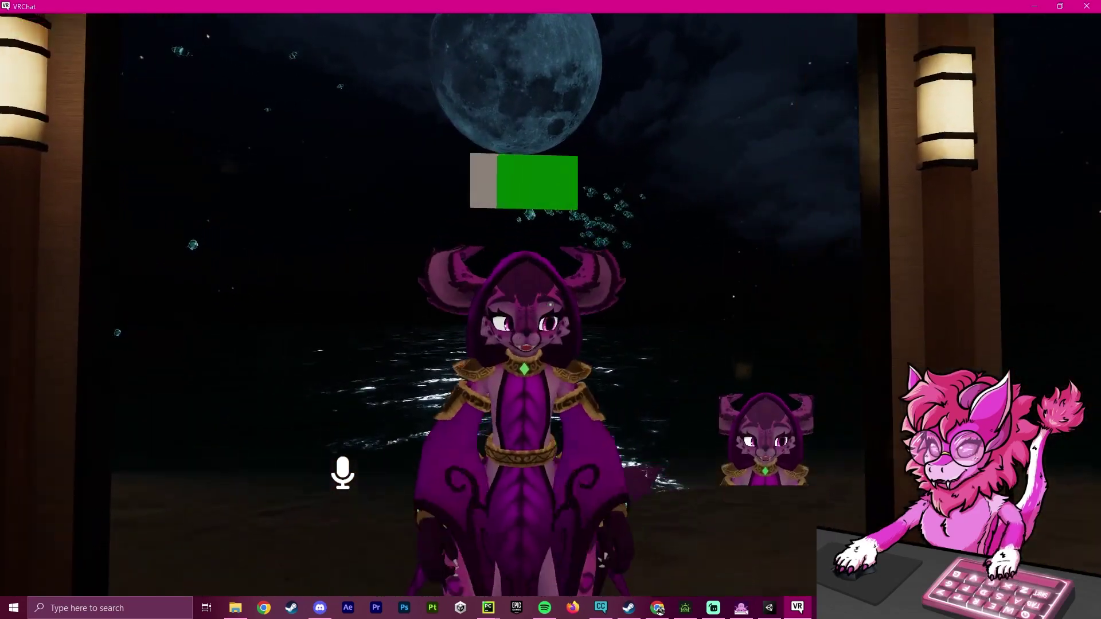
key(s)
key(w)
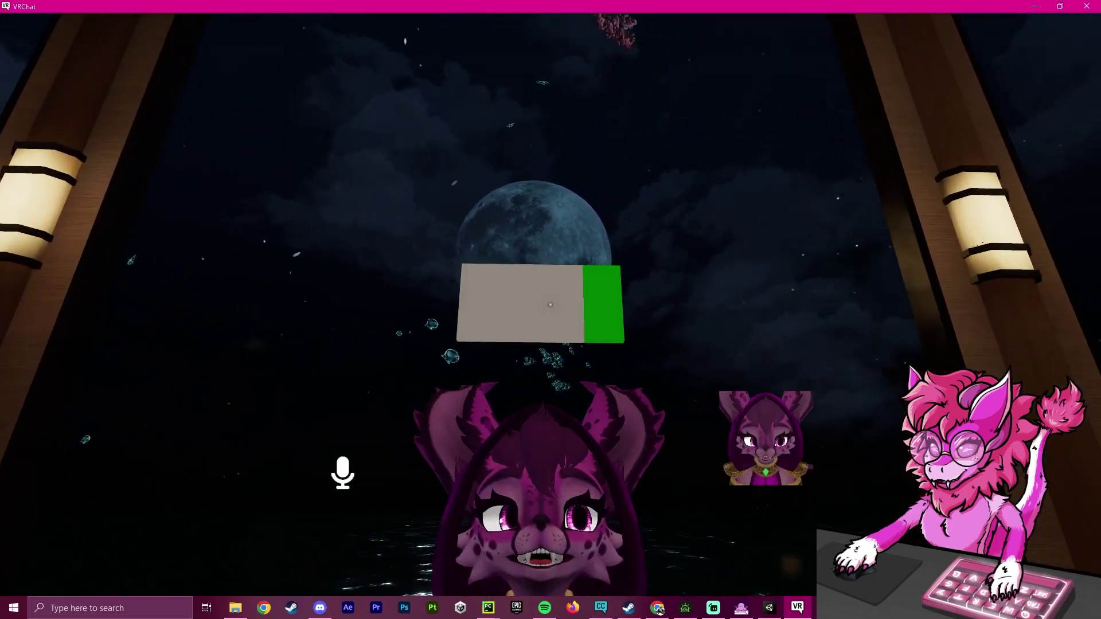
key(s)
key(w)
key(s)
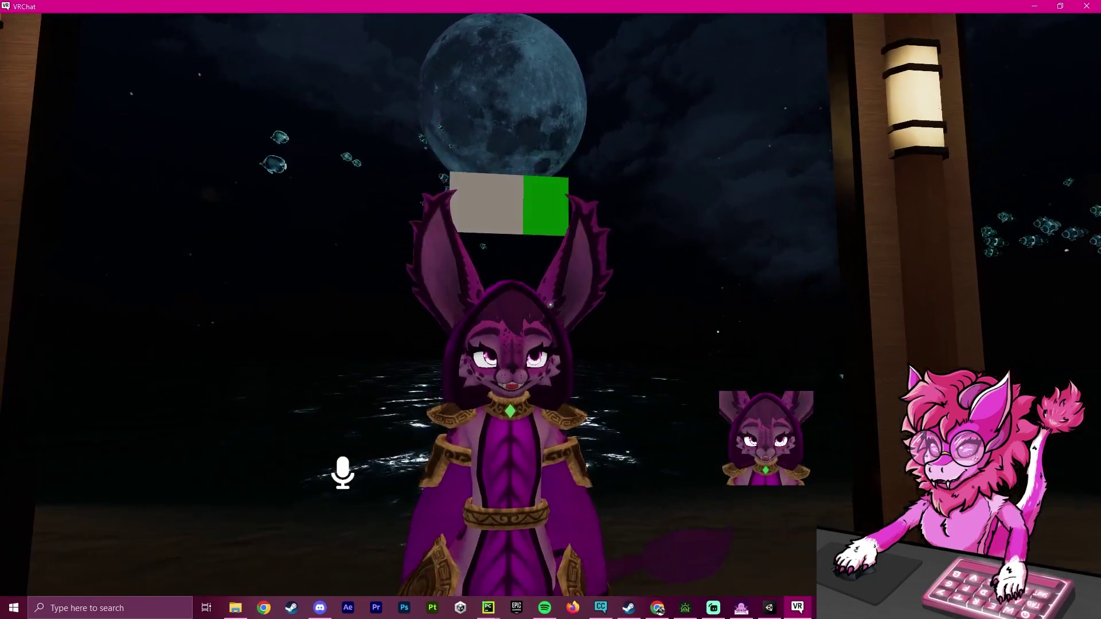
Mute the microphone close to the mirror and check the avatar's indicator
key(w)
key(v)
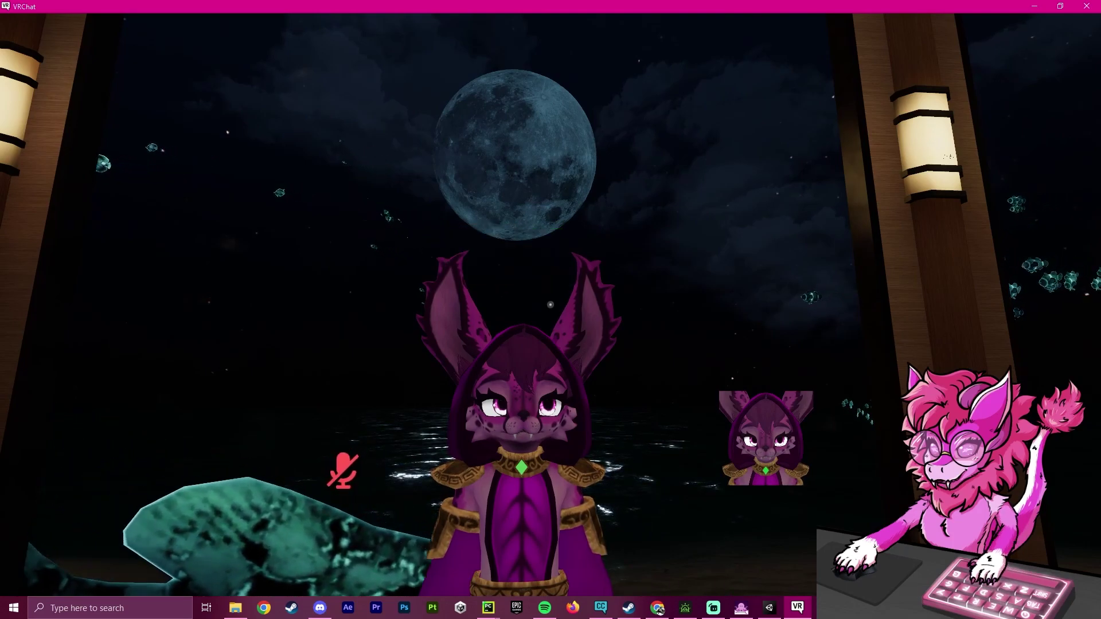
key(v)
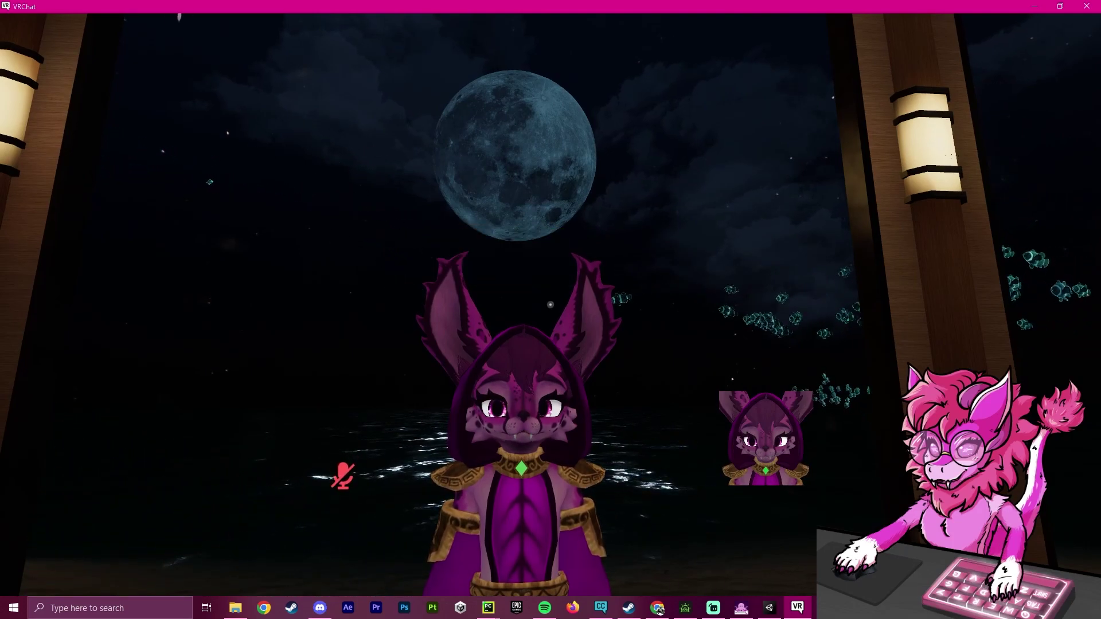
Unmute the microphone again and recheck the cube in the mirror while walking away and back up close
key(v)
key(s)
key(w)
key(s)
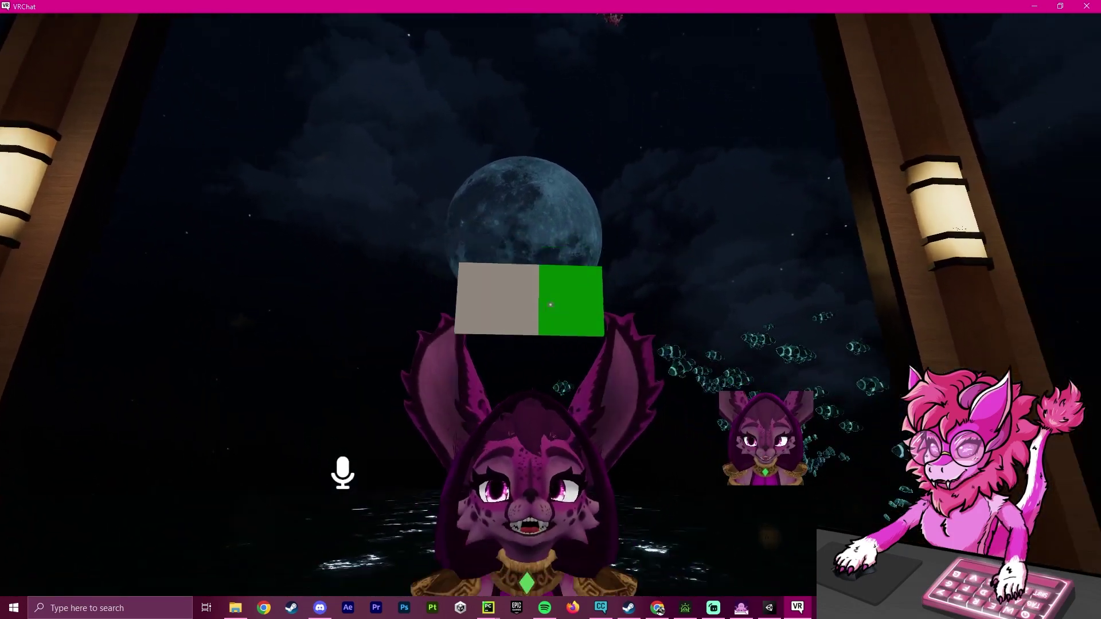
key(s)
key(w)
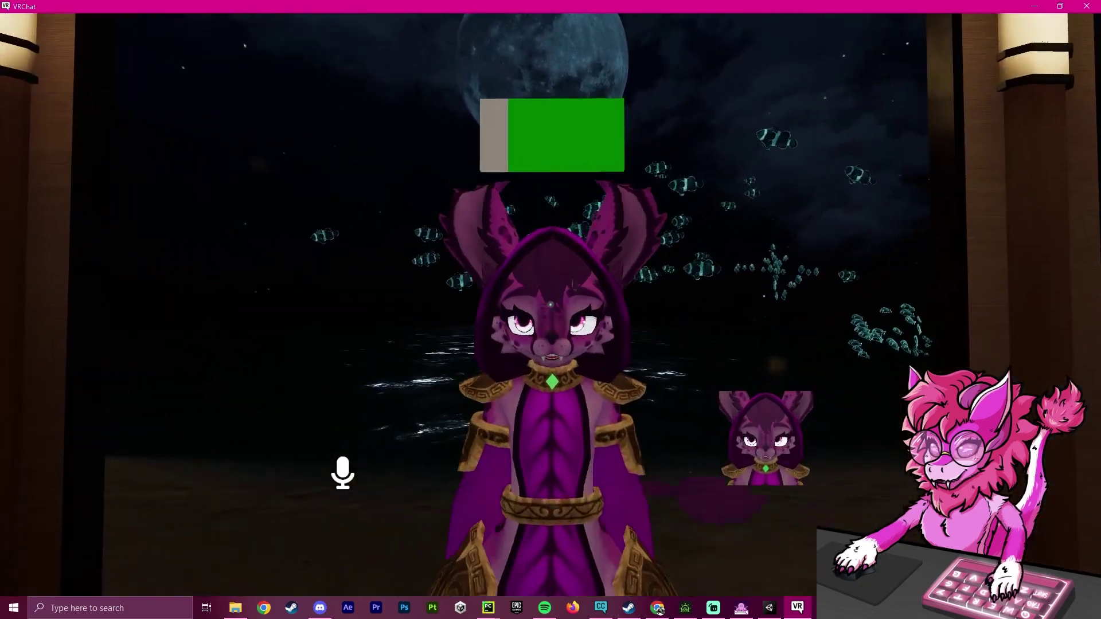
key(s)
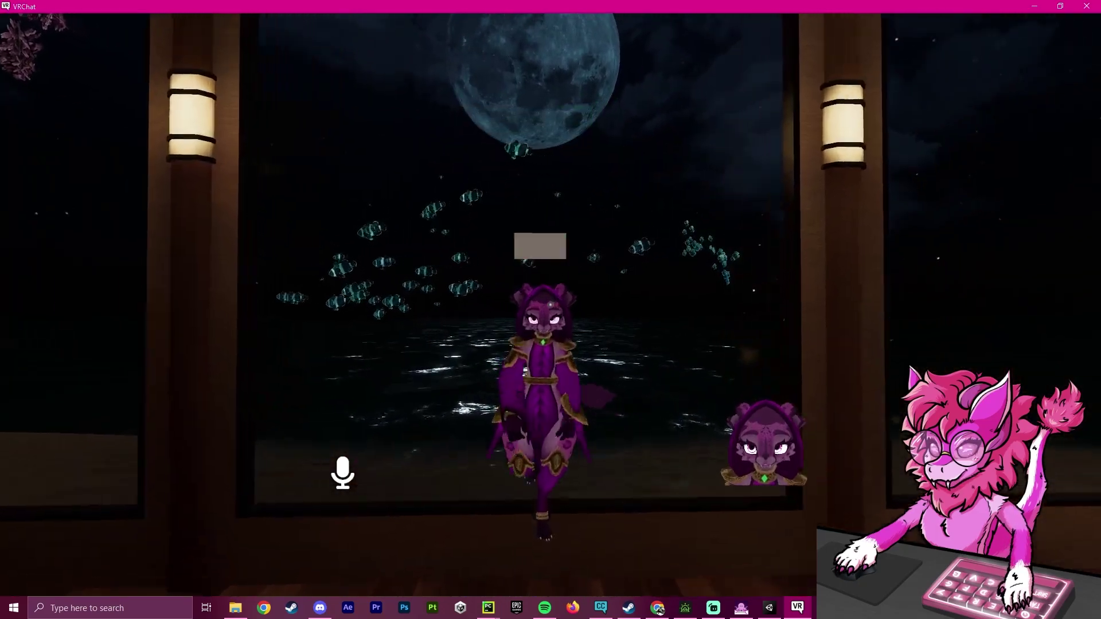
key(w)
key(s)
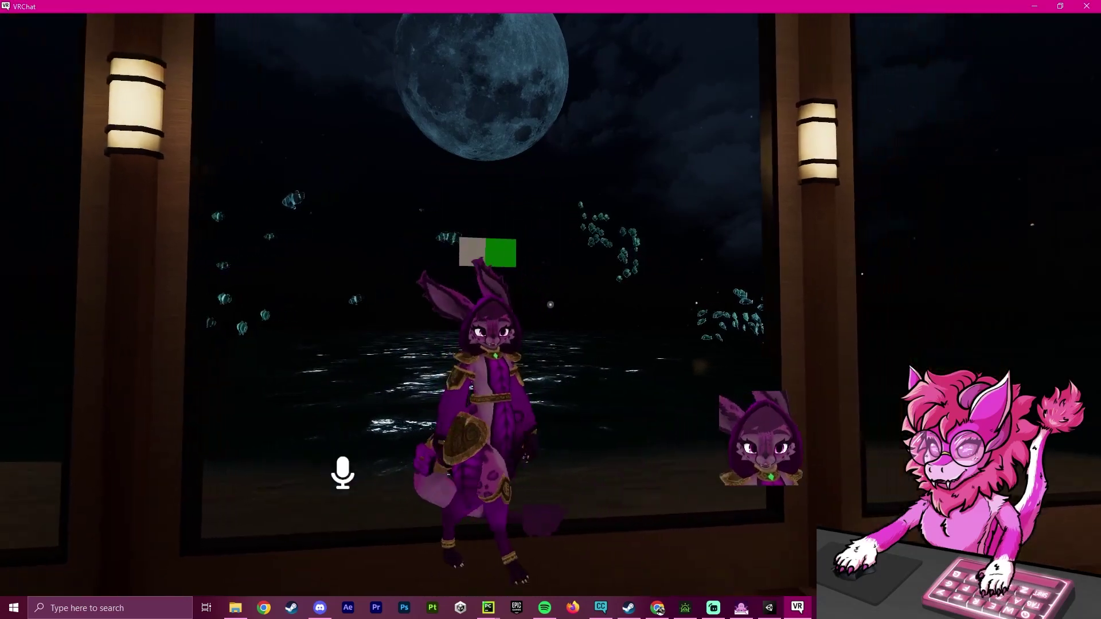
key(w)
key(w)
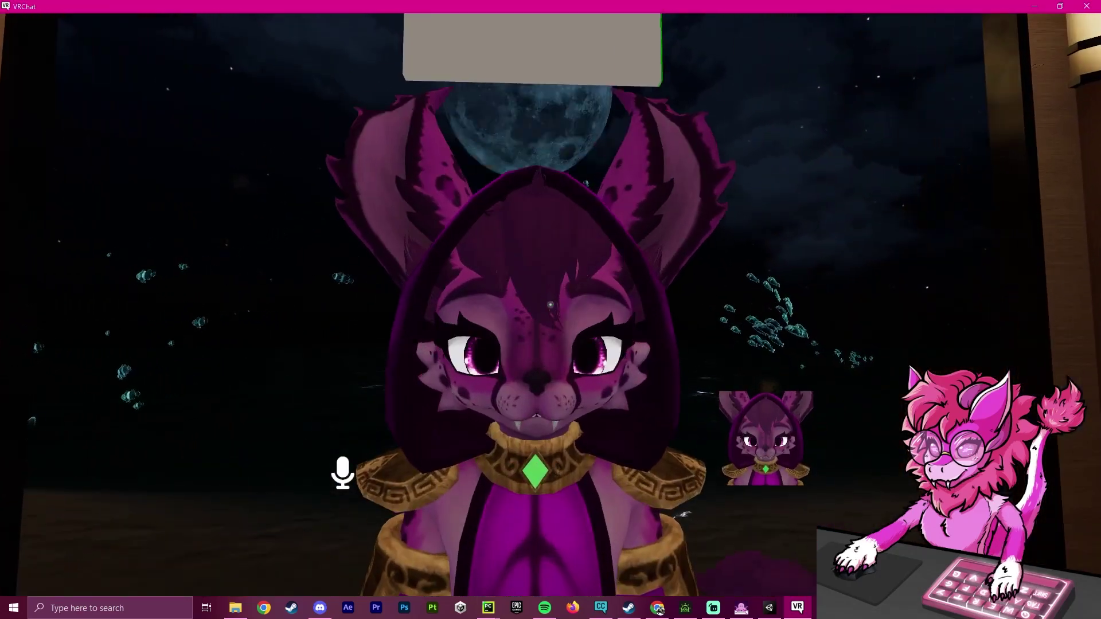